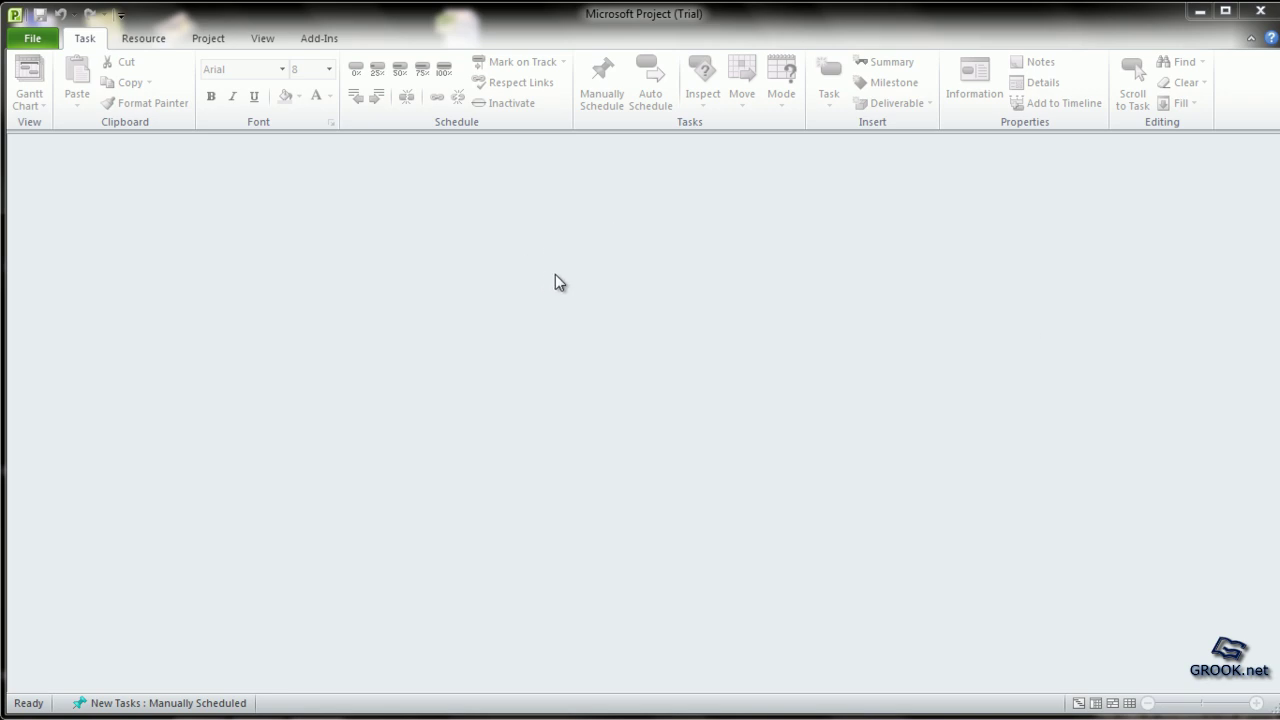
Create a new blank project, Project3, from File > New
{"action": "left_click", "coordinate": [30, 40]}
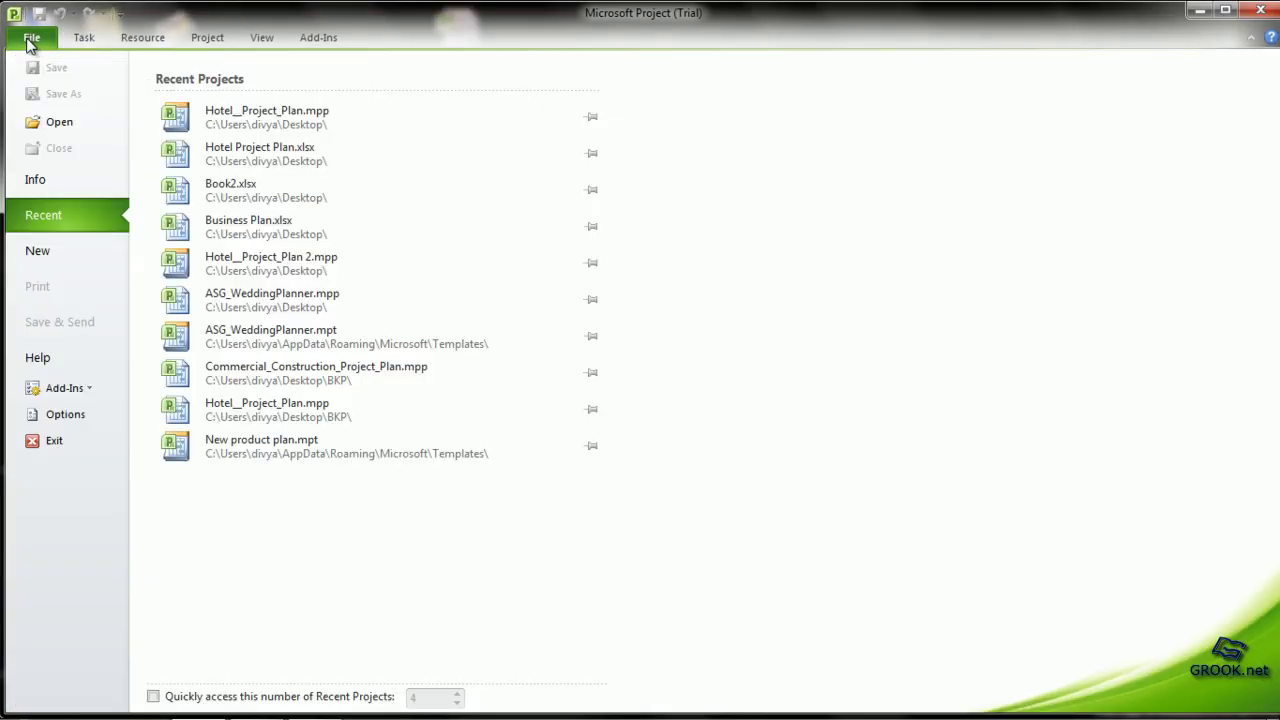
{"action": "left_click", "coordinate": [33, 254]}
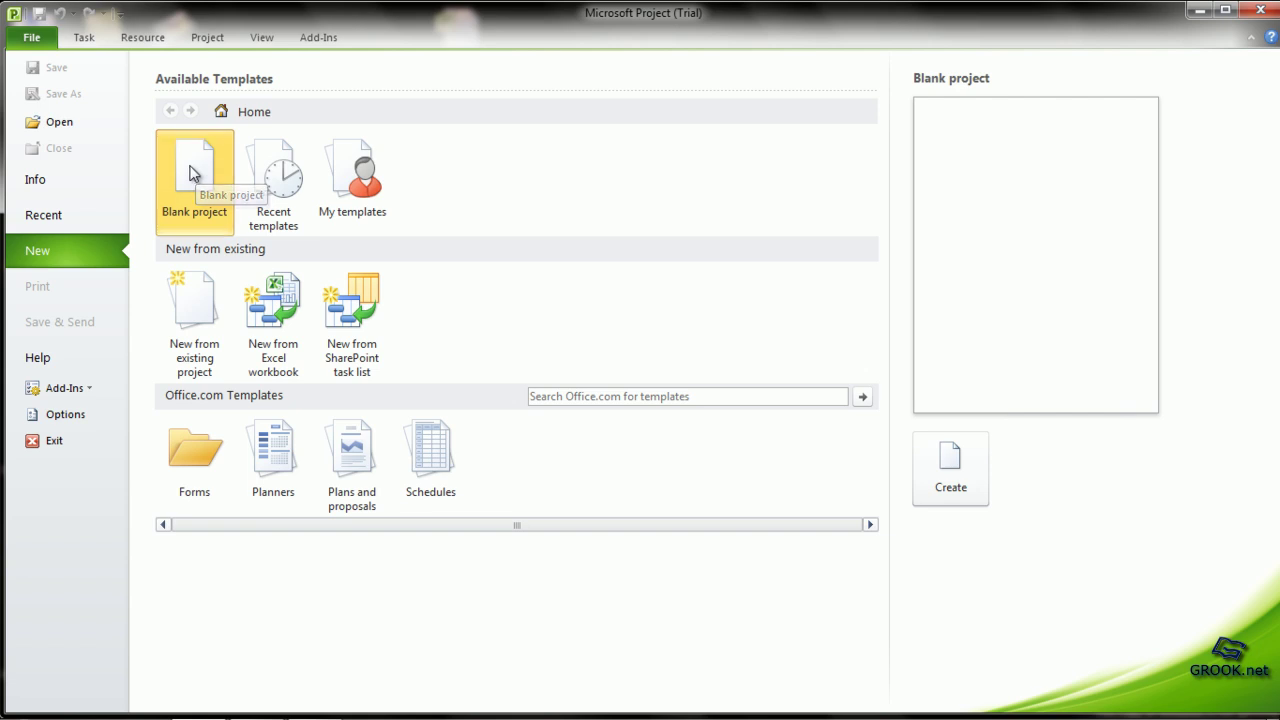
{"action": "left_click", "coordinate": [950, 476]}
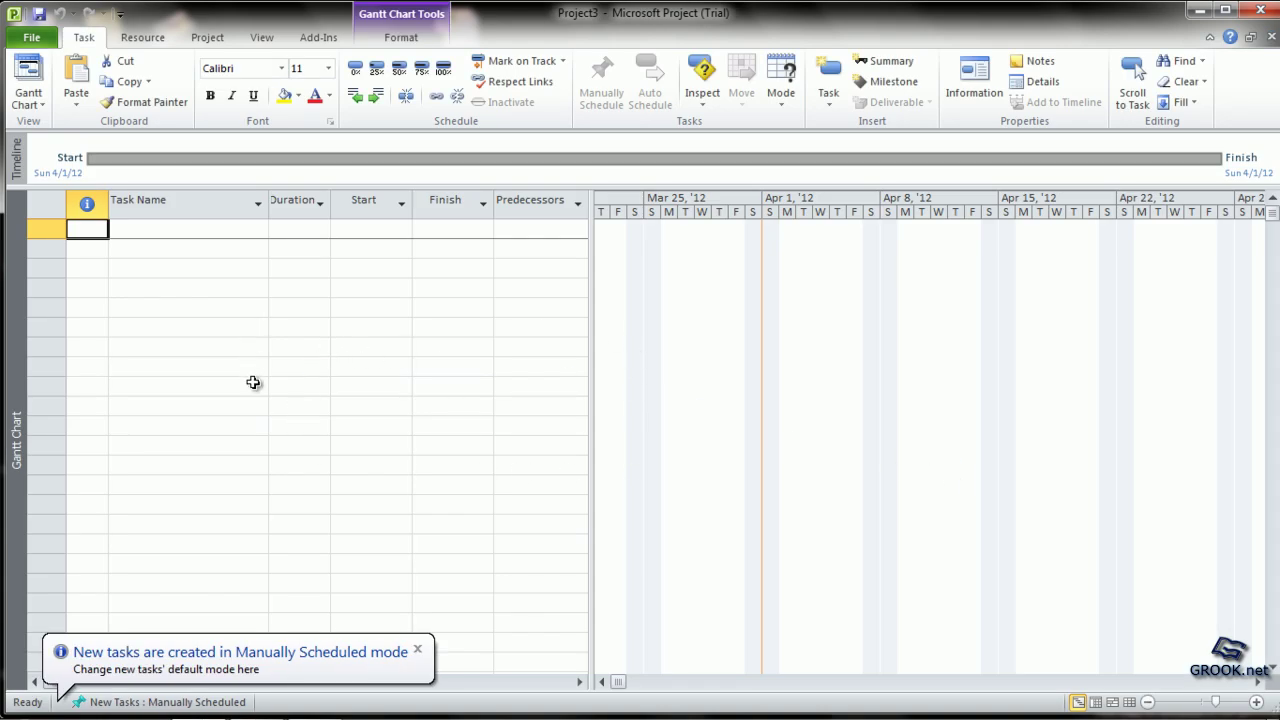
Select the first few Task Name cells, ready for entering tasks
{"action": "left_click", "coordinate": [168, 231]}
{"action": "left_click", "coordinate": [166, 250]}
{"action": "left_click", "coordinate": [166, 268]}
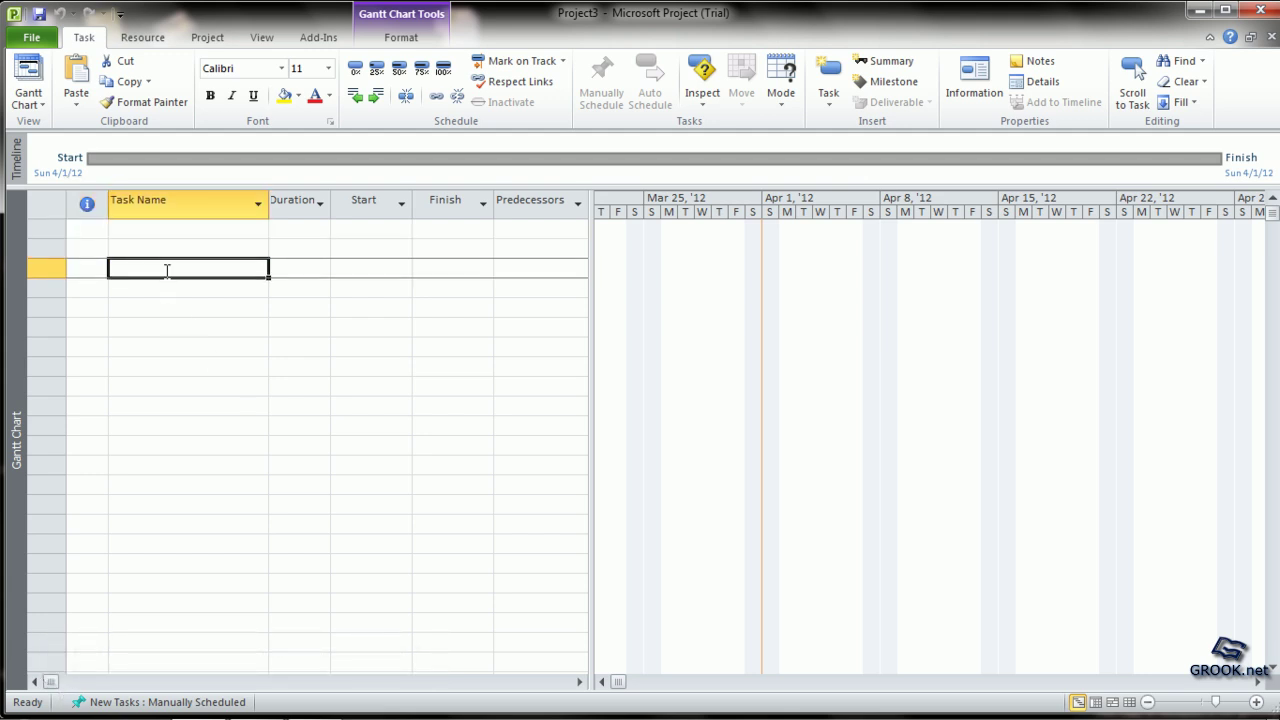
{"action": "left_click", "coordinate": [166, 290]}
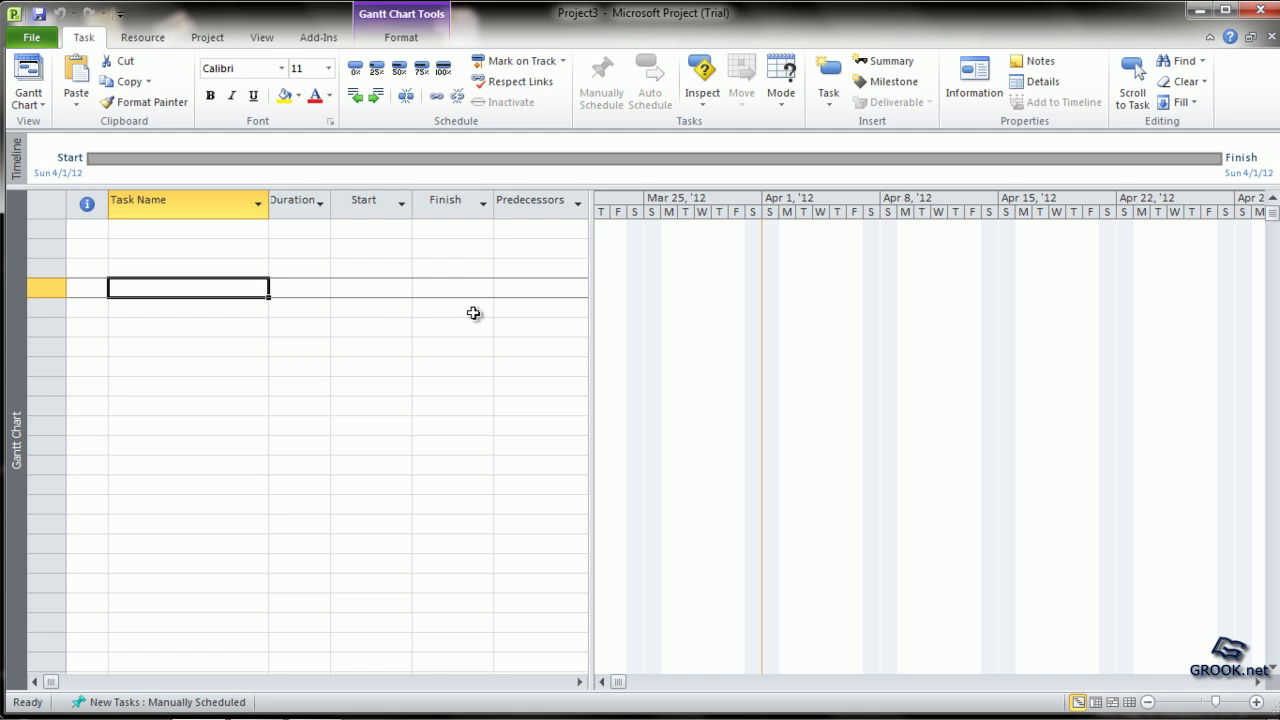
Create a new plan from the existing Hotel__Project_Plan
{"action": "left_click", "coordinate": [30, 40]}
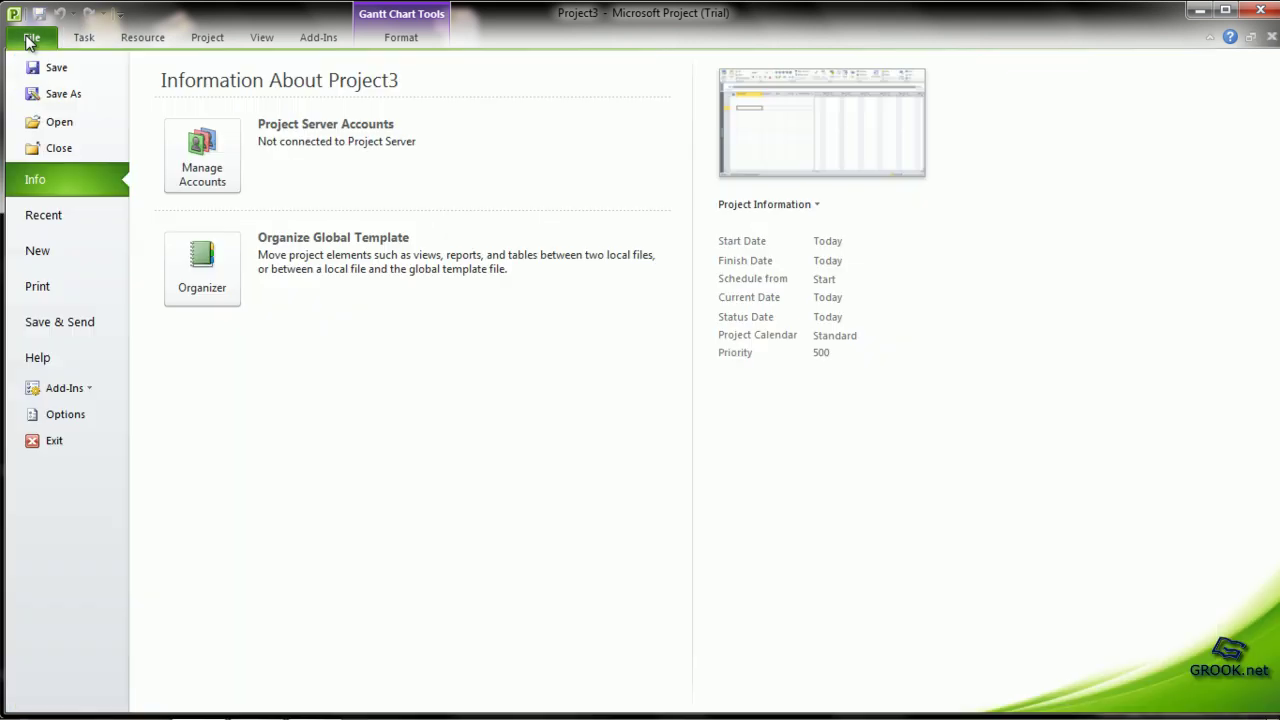
{"action": "left_click", "coordinate": [42, 255]}
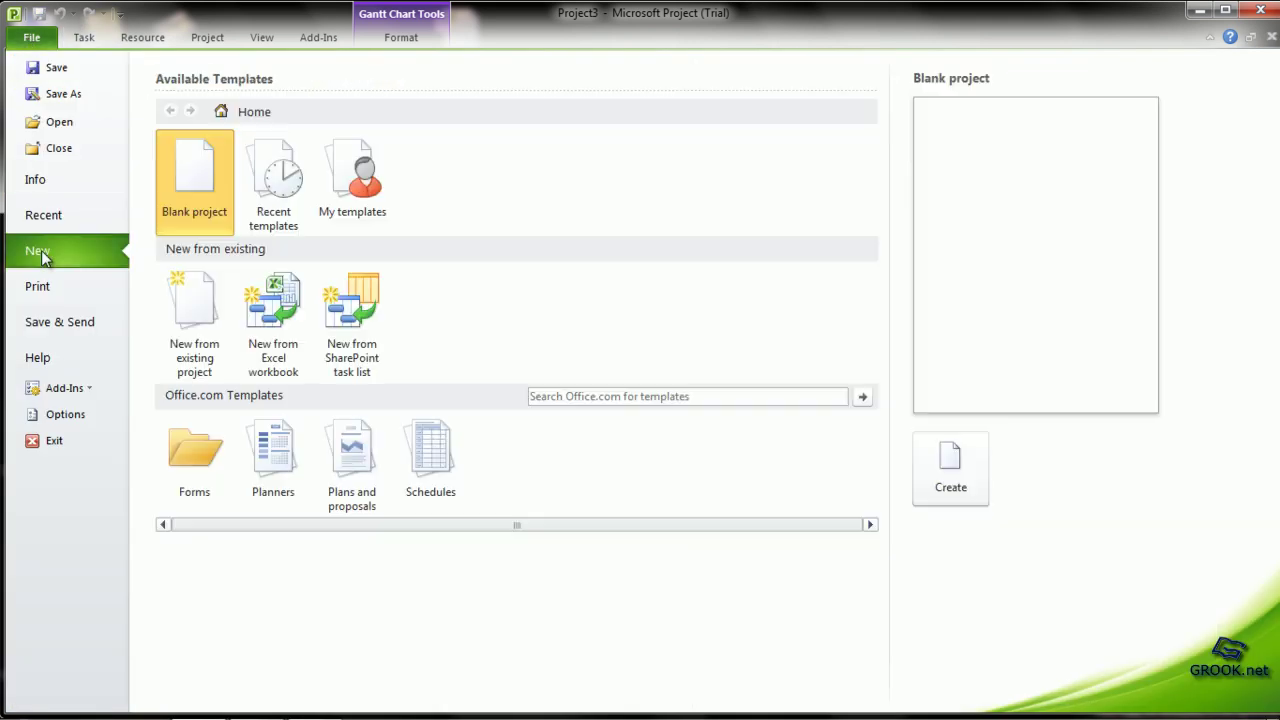
{"action": "double_click", "coordinate": [197, 307]}
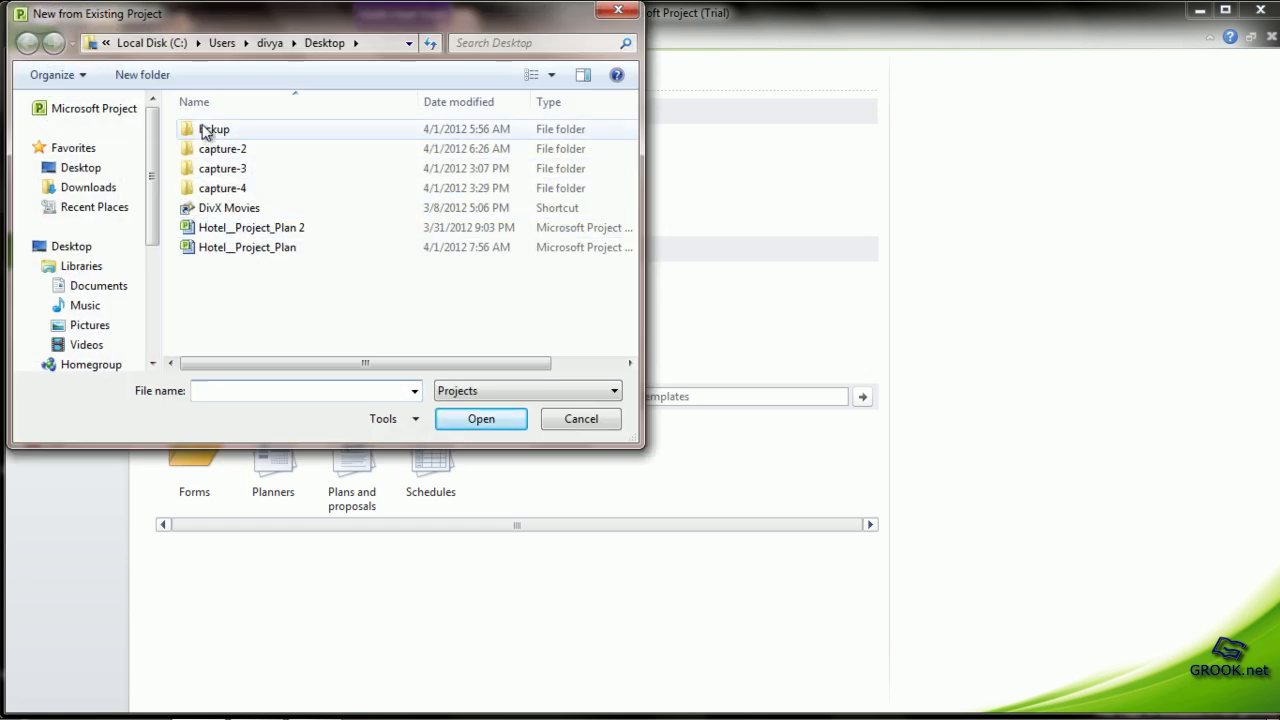
{"action": "left_click", "coordinate": [215, 248]}
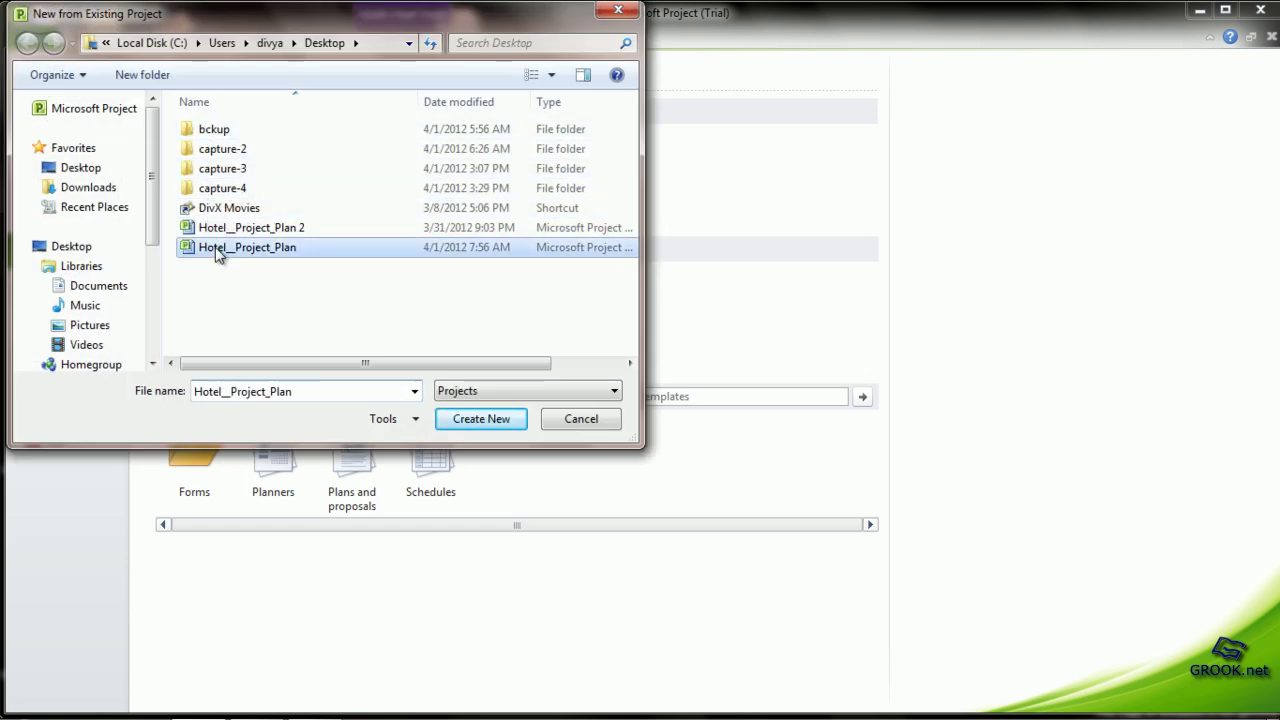
{"action": "left_click", "coordinate": [459, 423]}
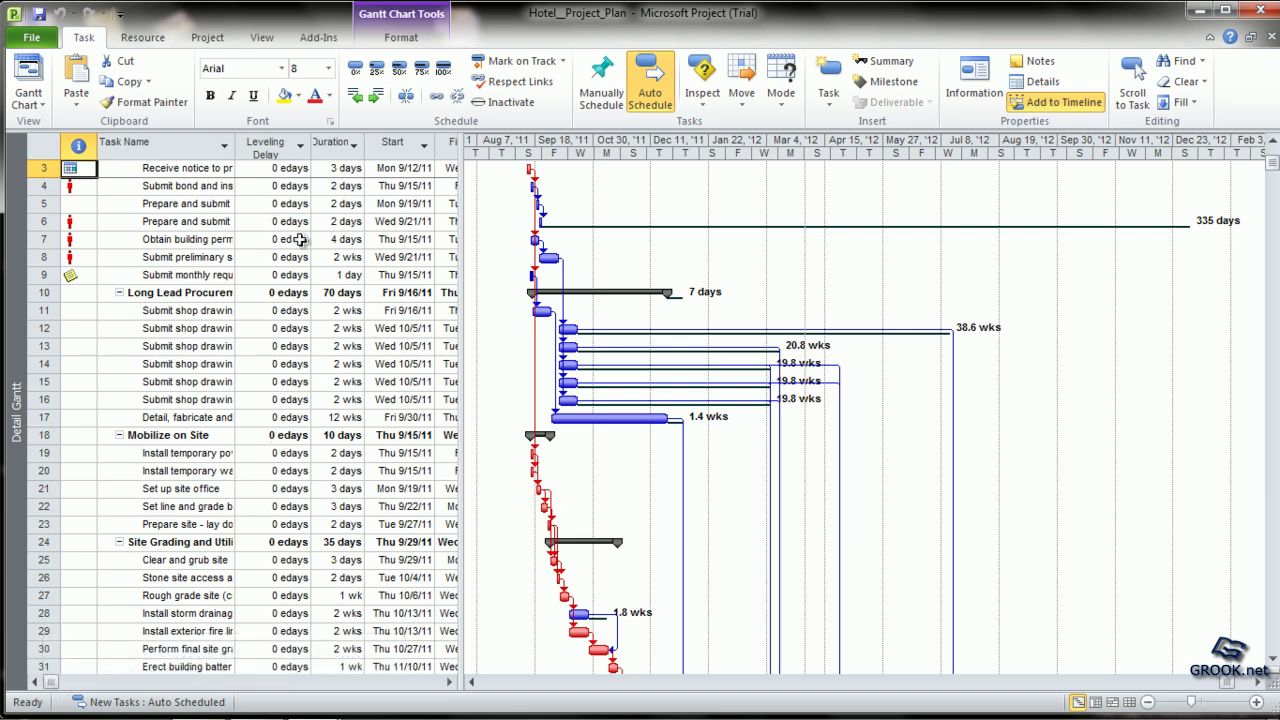
Close the copied hotel plan without saving and return to File > New
{"action": "left_click", "coordinate": [1272, 37]}
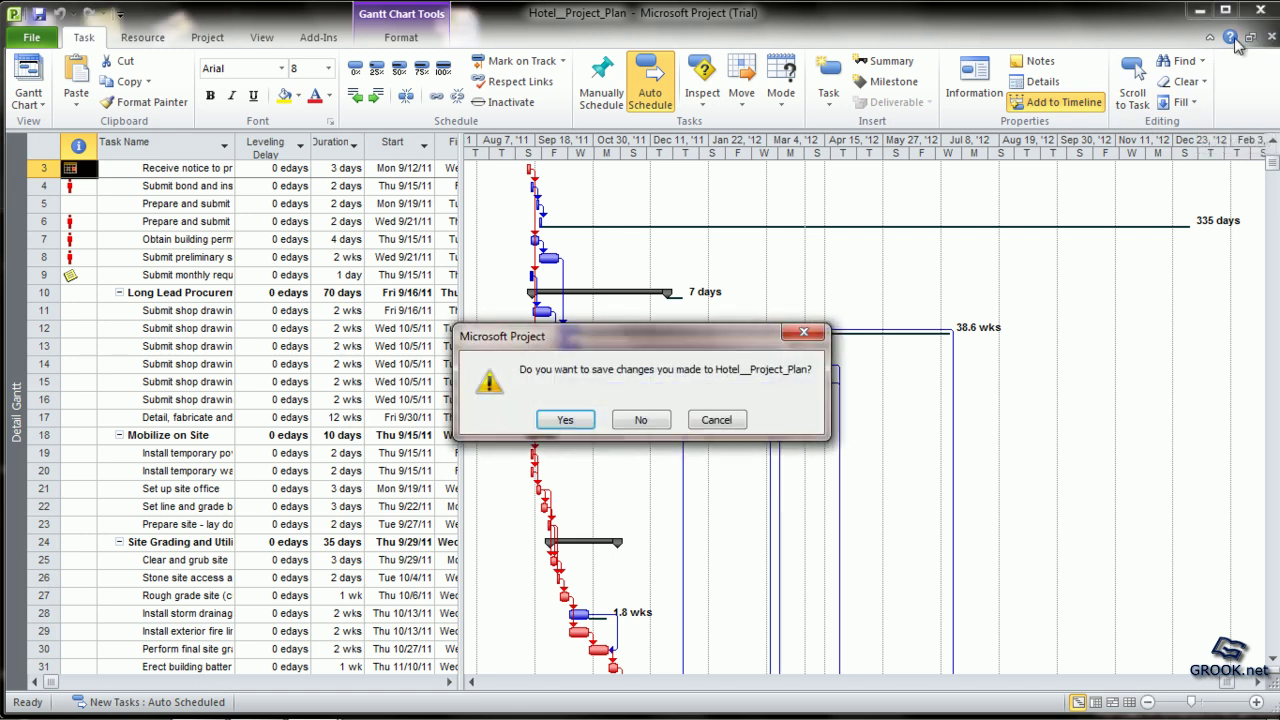
{"action": "left_click", "coordinate": [641, 420]}
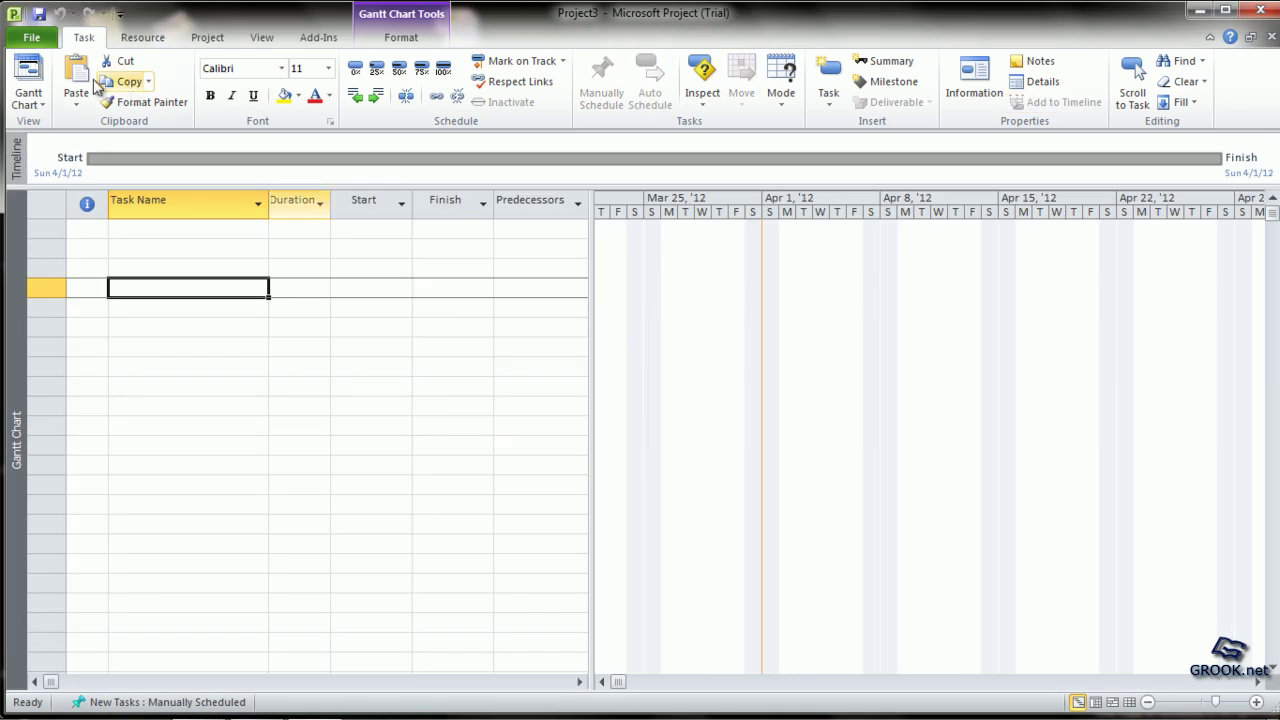
{"action": "left_click", "coordinate": [30, 42]}
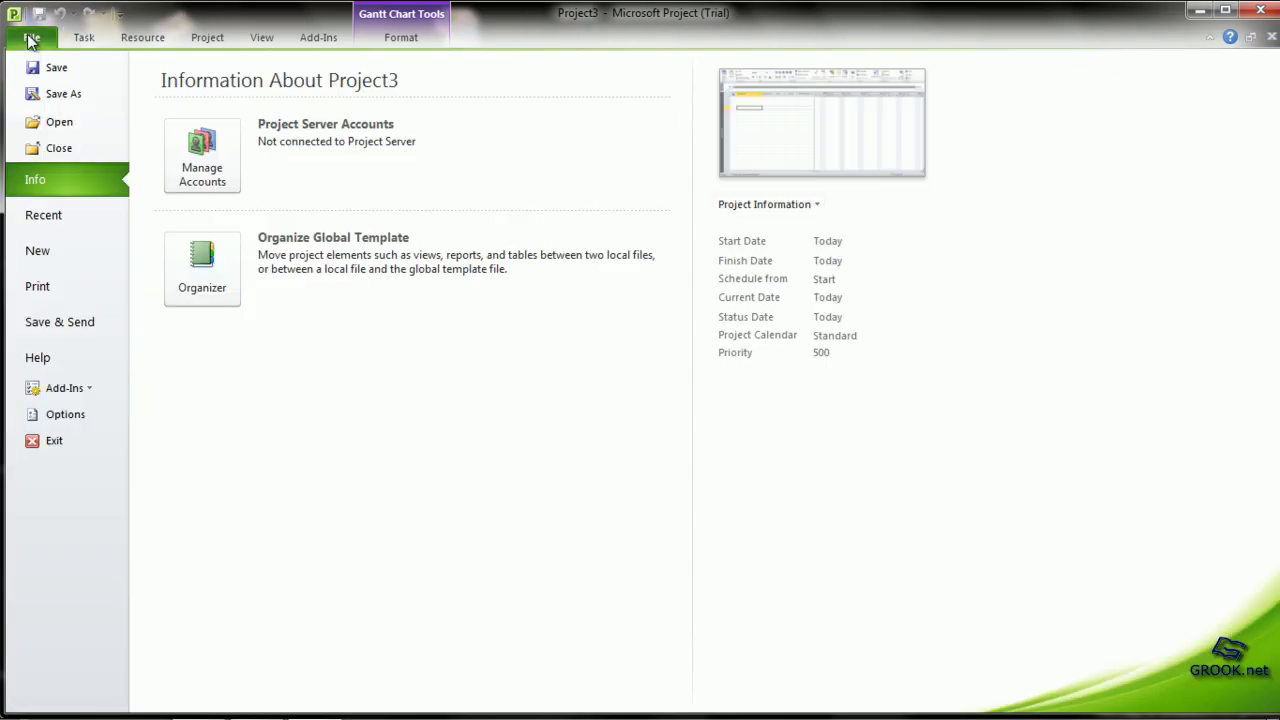
{"action": "left_click", "coordinate": [39, 255]}
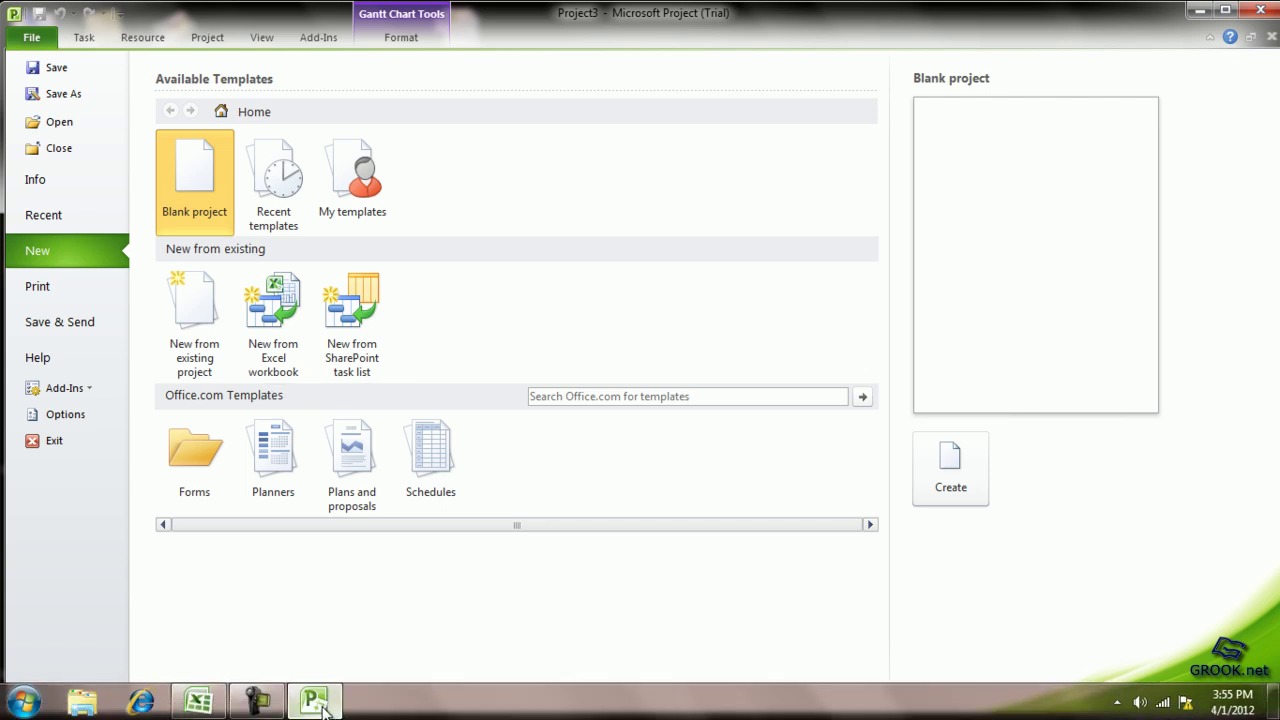
{"action": "left_click", "coordinate": [210, 710]}
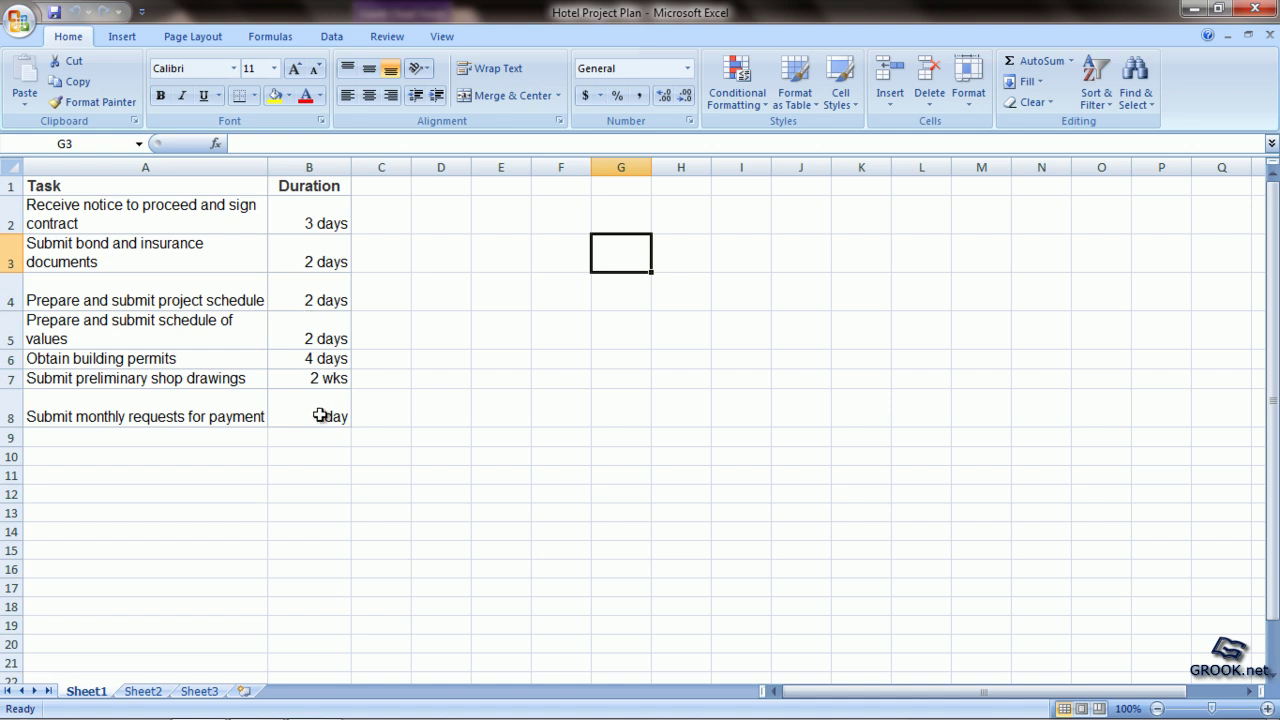
{"action": "left_click", "coordinate": [315, 705]}
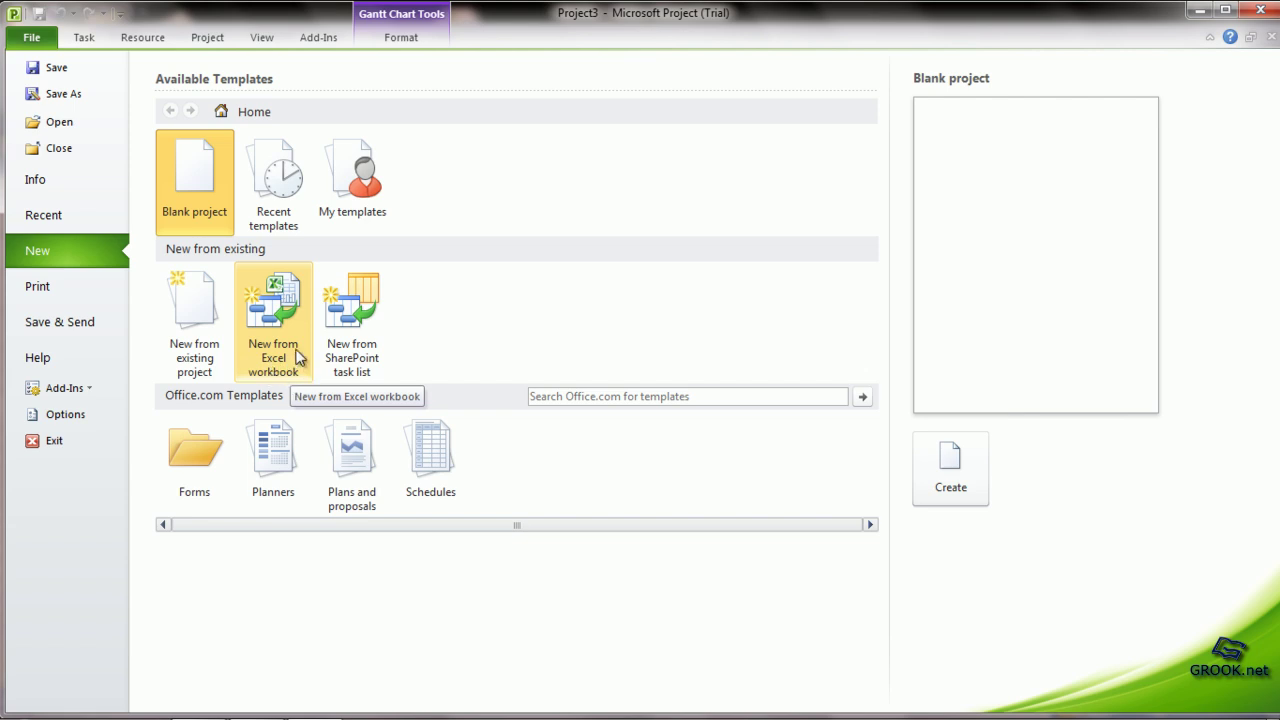
Open the Hotel Project Plan workbook via New from Excel workbook and pass the Import Wizard welcome
{"action": "left_click", "coordinate": [281, 320]}
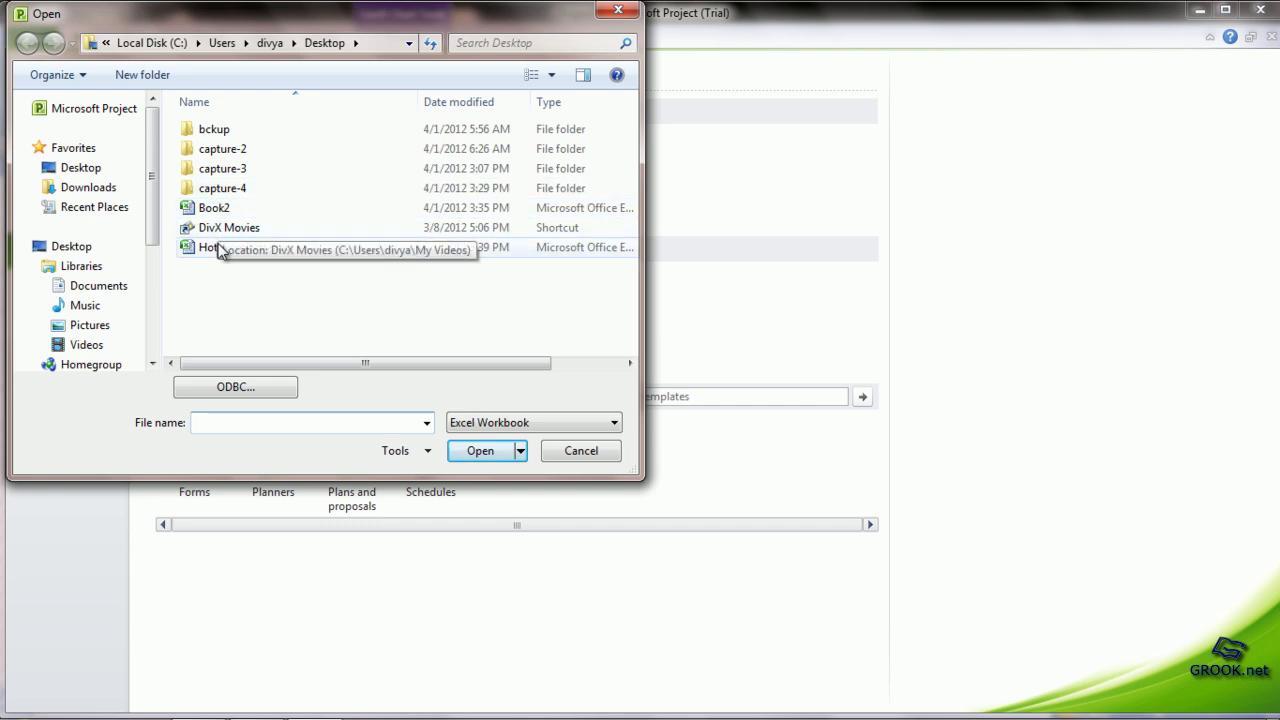
{"action": "left_click", "coordinate": [218, 250]}
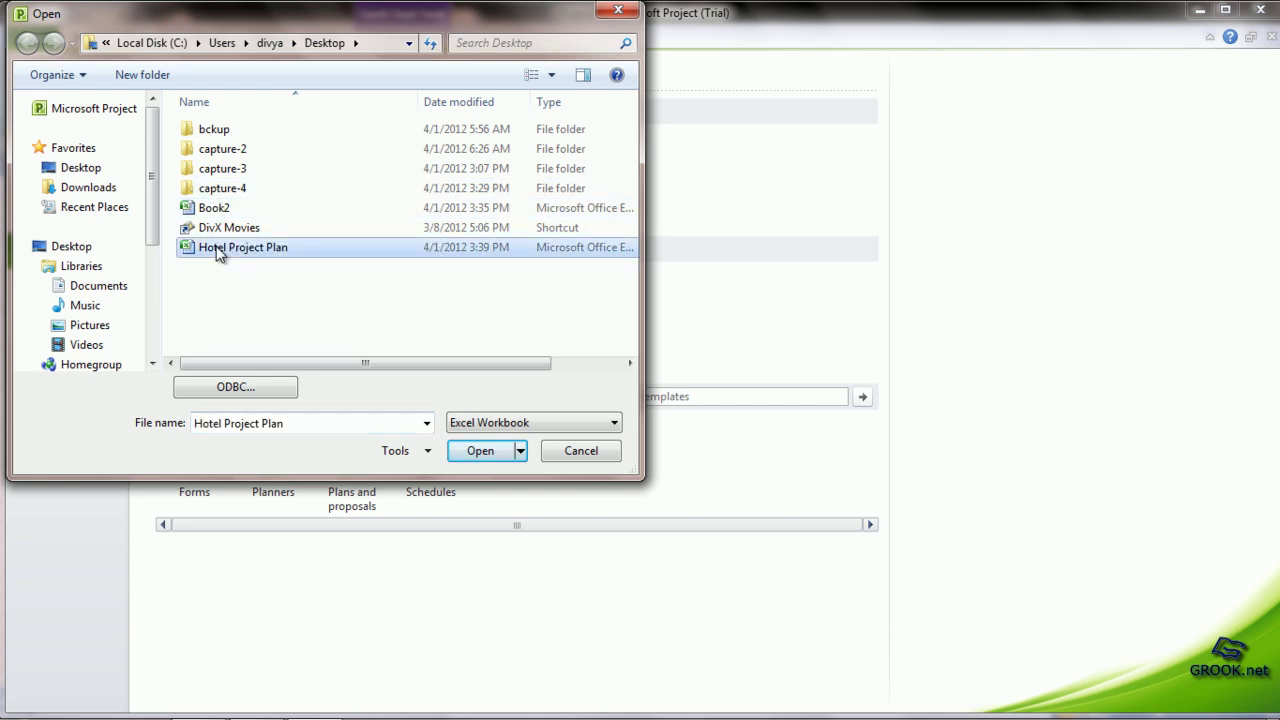
{"action": "left_click", "coordinate": [478, 452]}
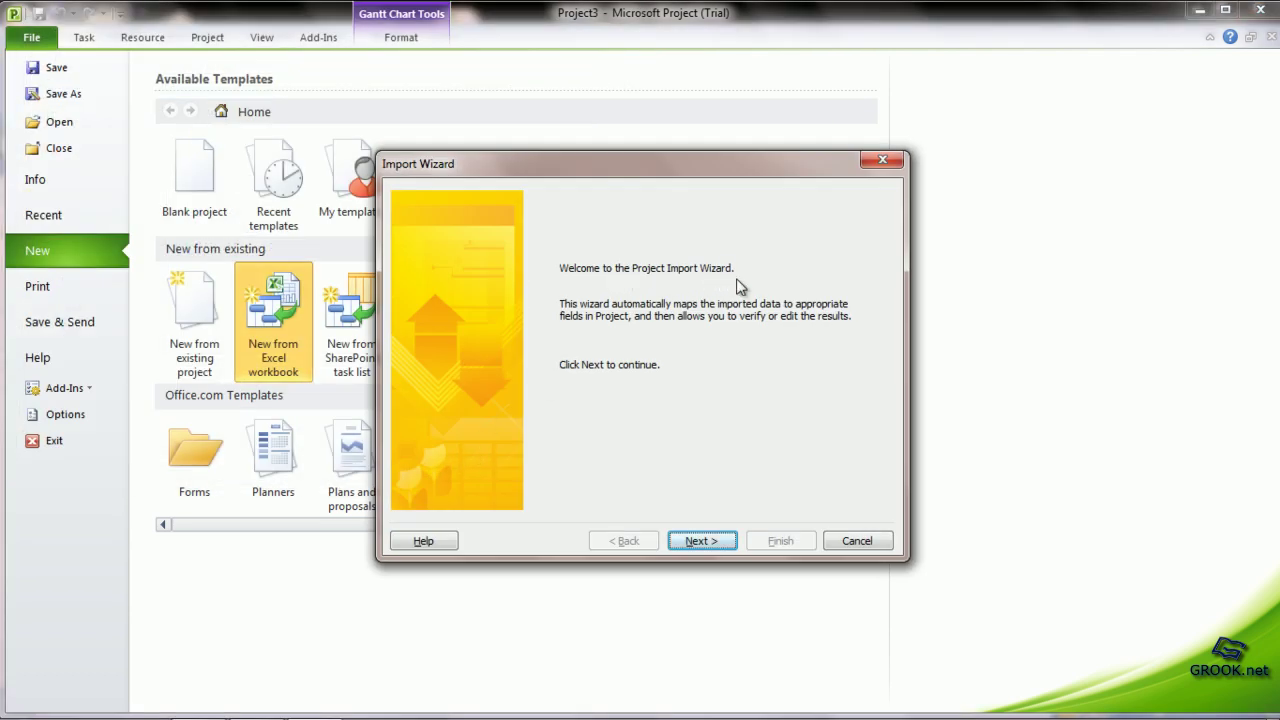
{"action": "left_click", "coordinate": [707, 545]}
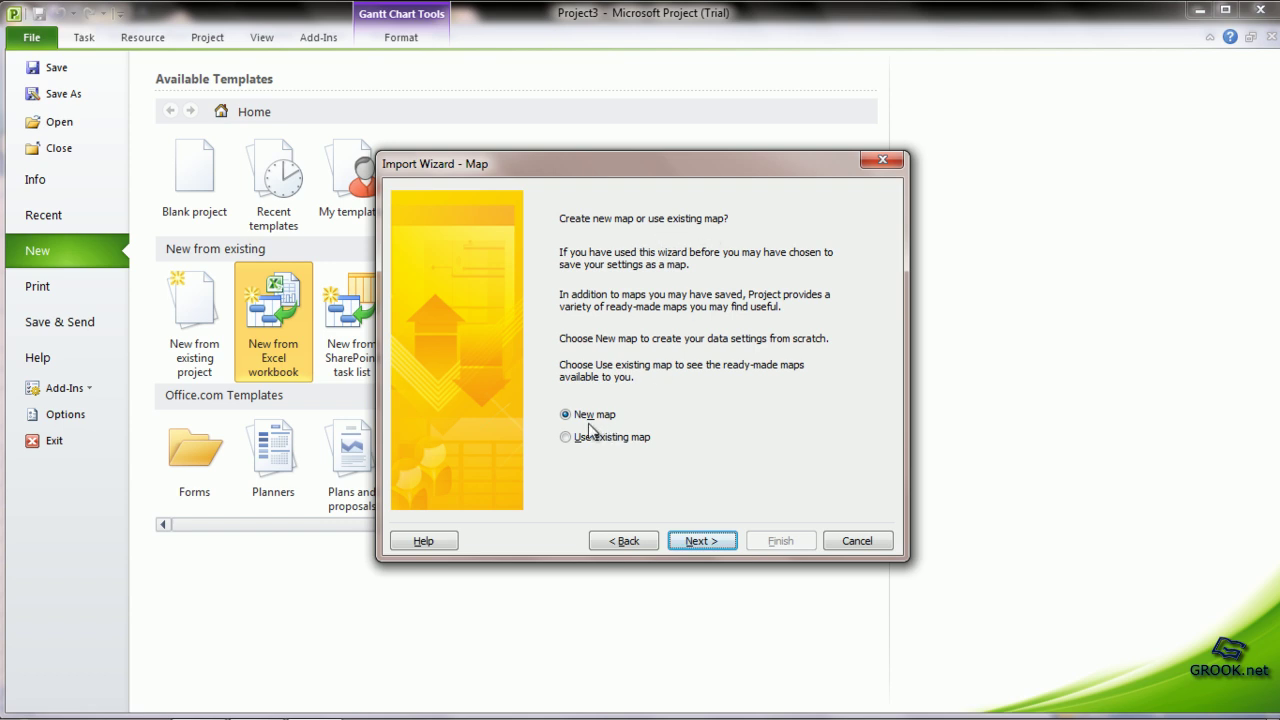
Keep New map, import as a new project, and tick Tasks in Map Options
{"action": "left_click", "coordinate": [697, 545]}
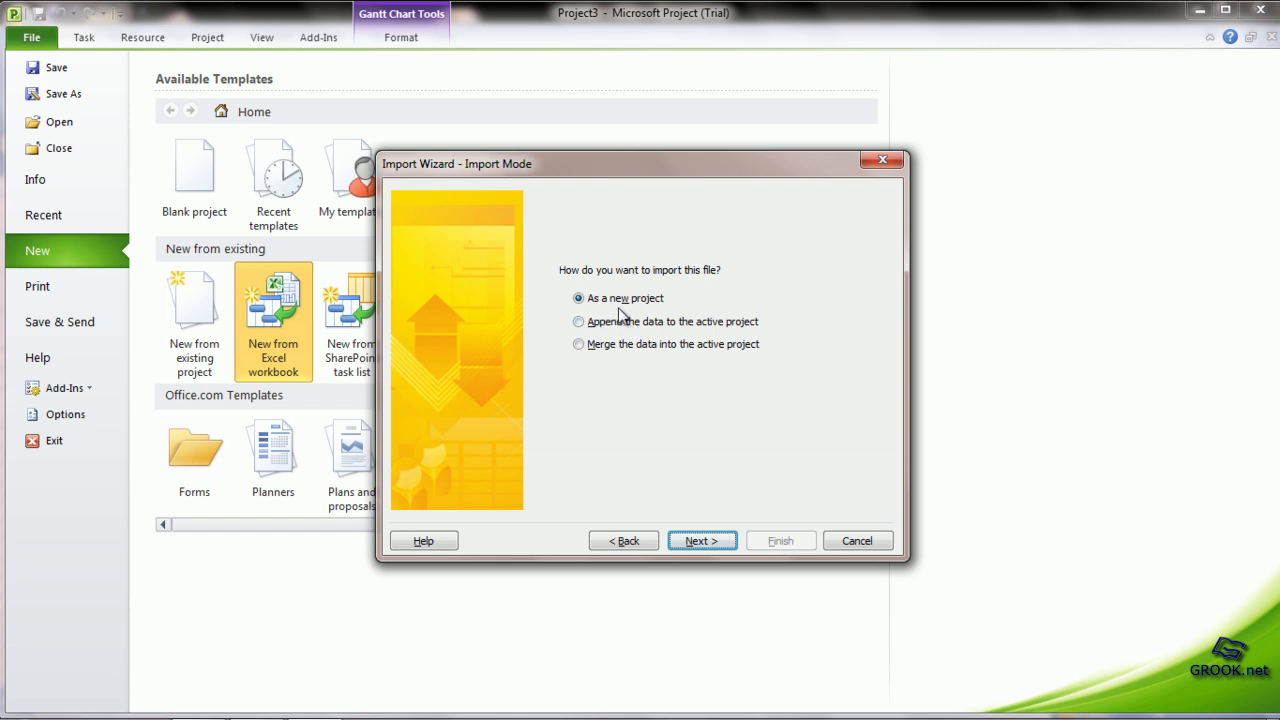
{"action": "left_click", "coordinate": [703, 541]}
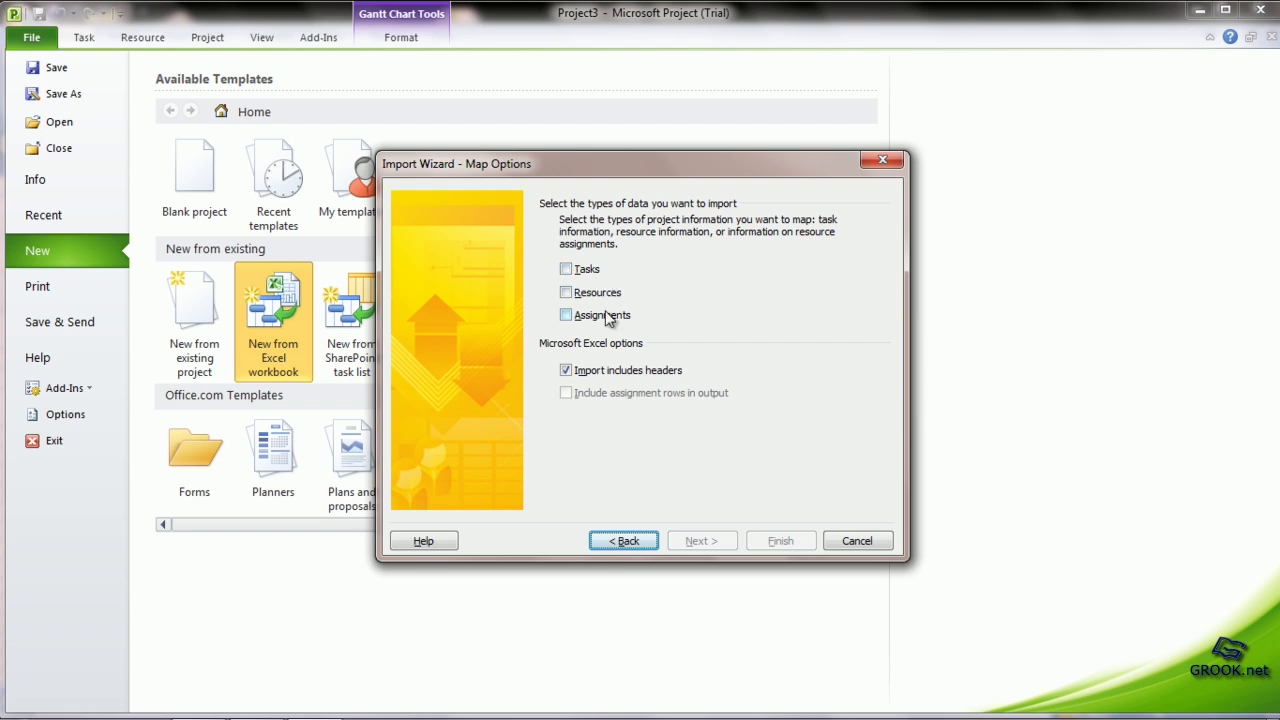
{"action": "left_click", "coordinate": [566, 270]}
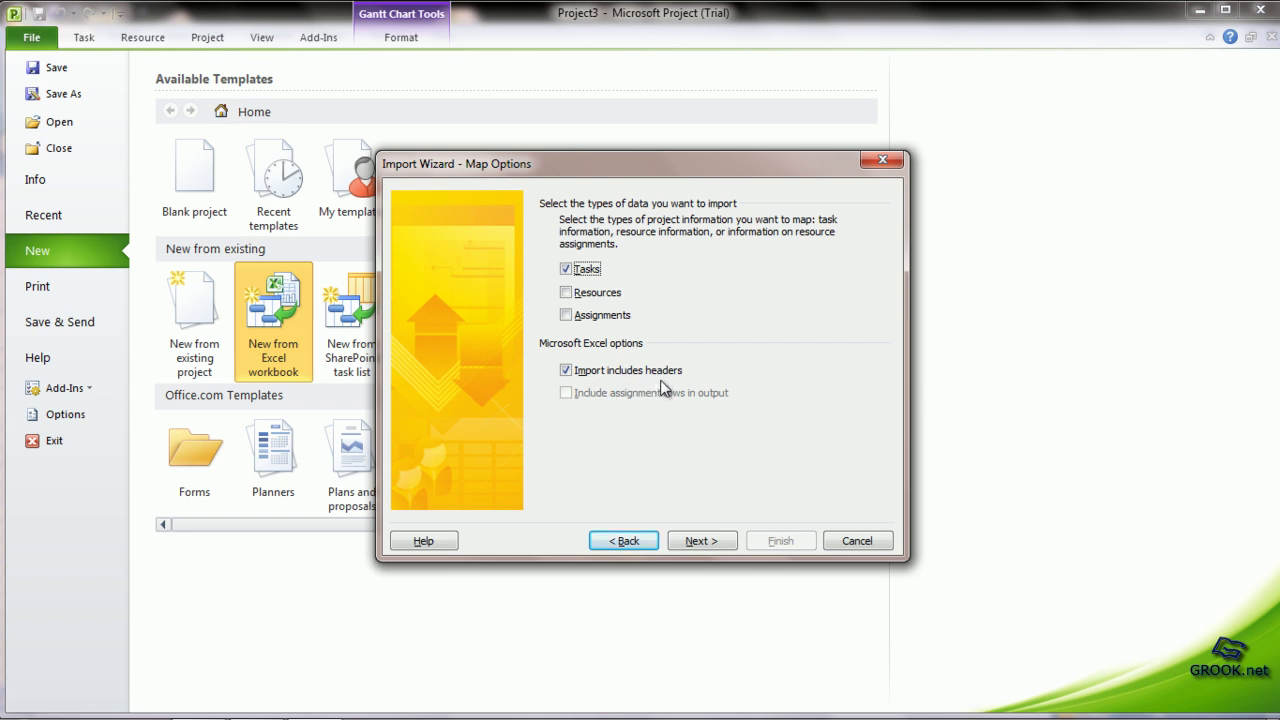
{"action": "left_click", "coordinate": [710, 541]}
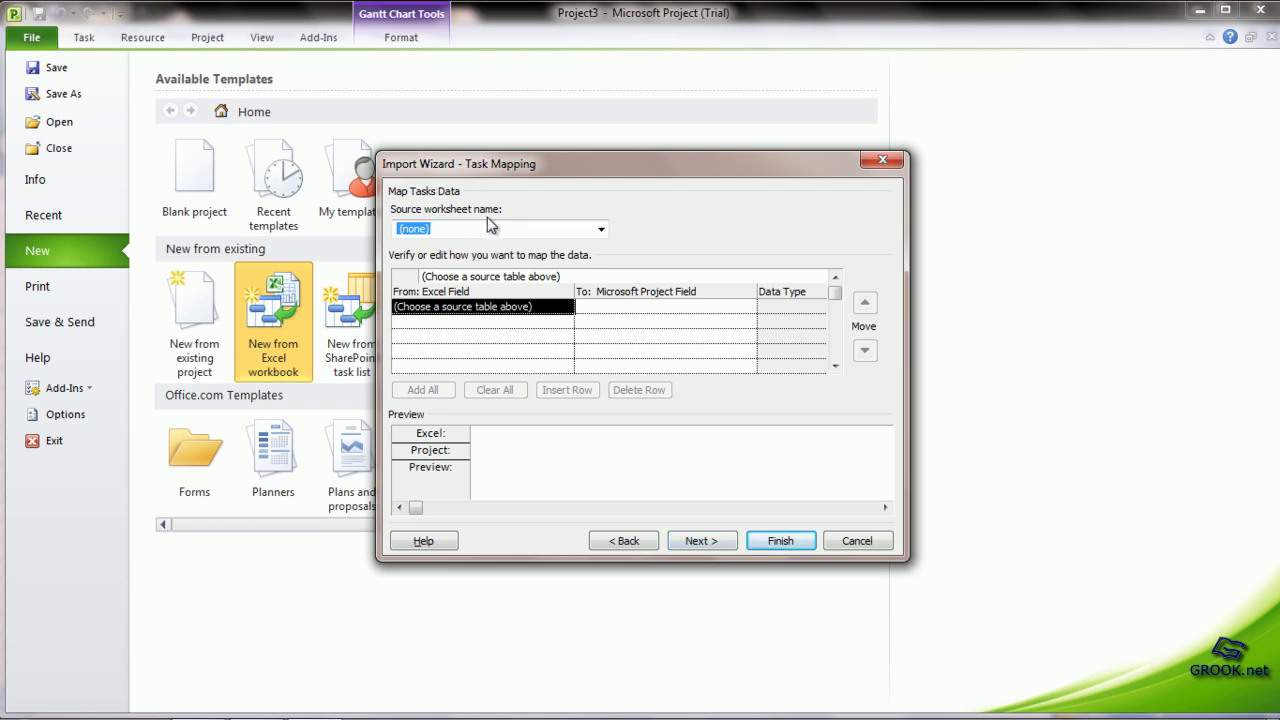
Take tasks from Sheet1, map its Task column to Name, and finish the import
{"action": "left_click", "coordinate": [601, 232]}
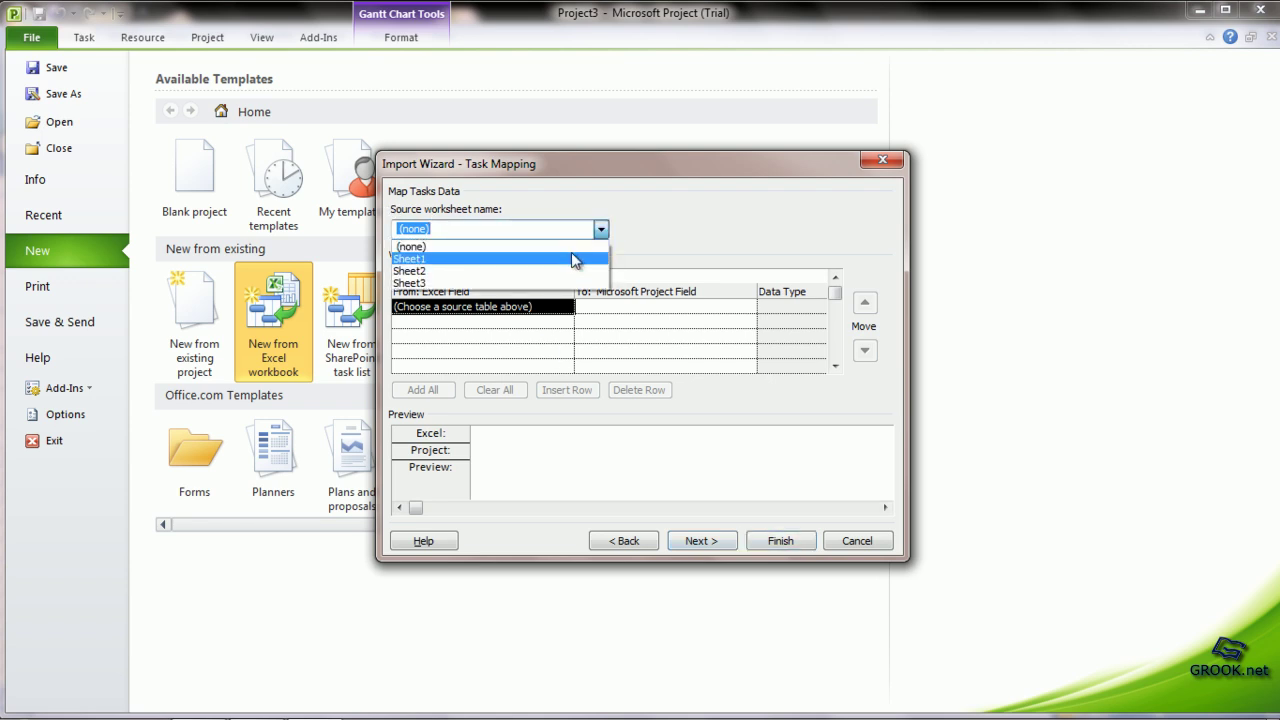
{"action": "left_click", "coordinate": [577, 259]}
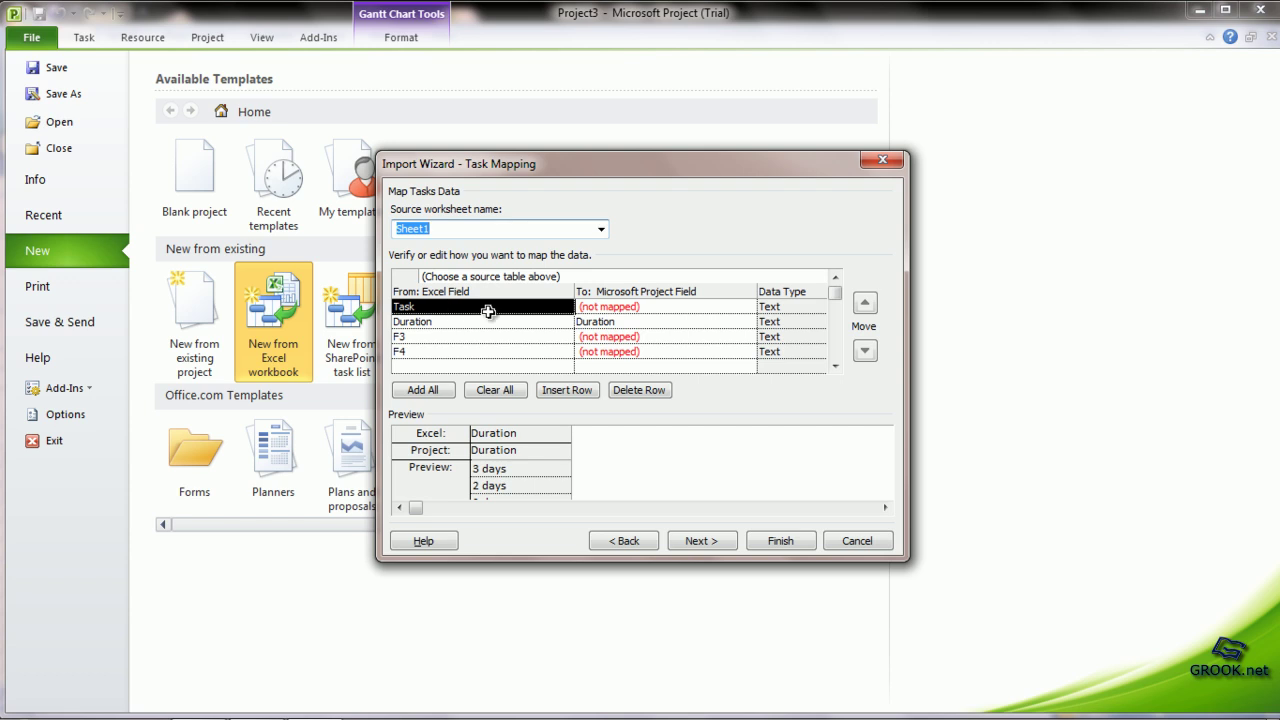
{"action": "left_click", "coordinate": [681, 308]}
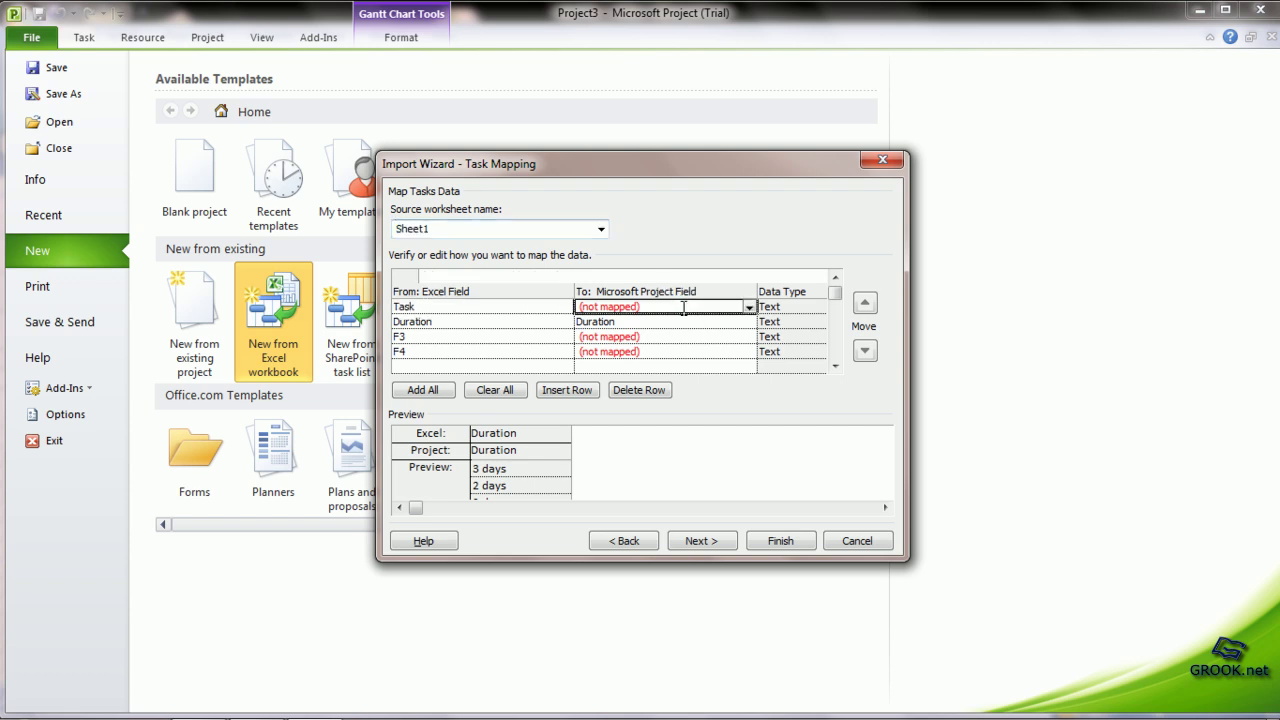
{"action": "left_click", "coordinate": [748, 308]}
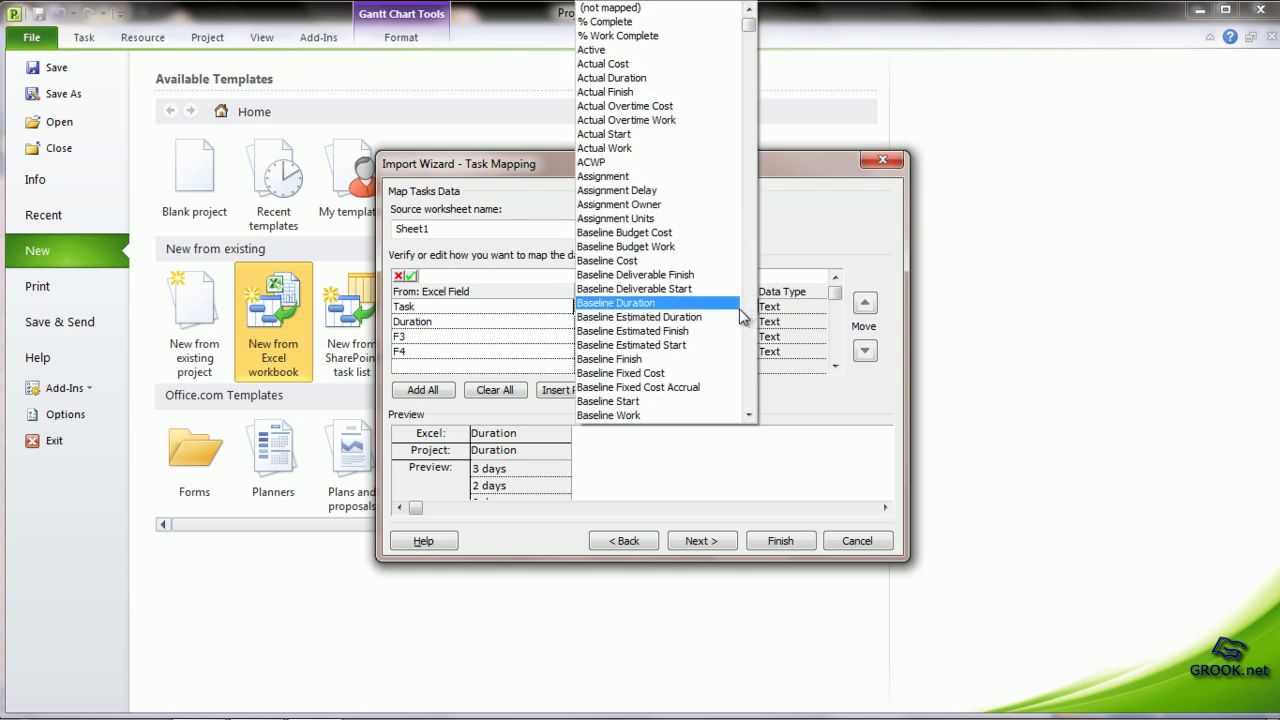
{"action": "key", "text": "n"}
{"action": "left_click", "coordinate": [632, 8]}
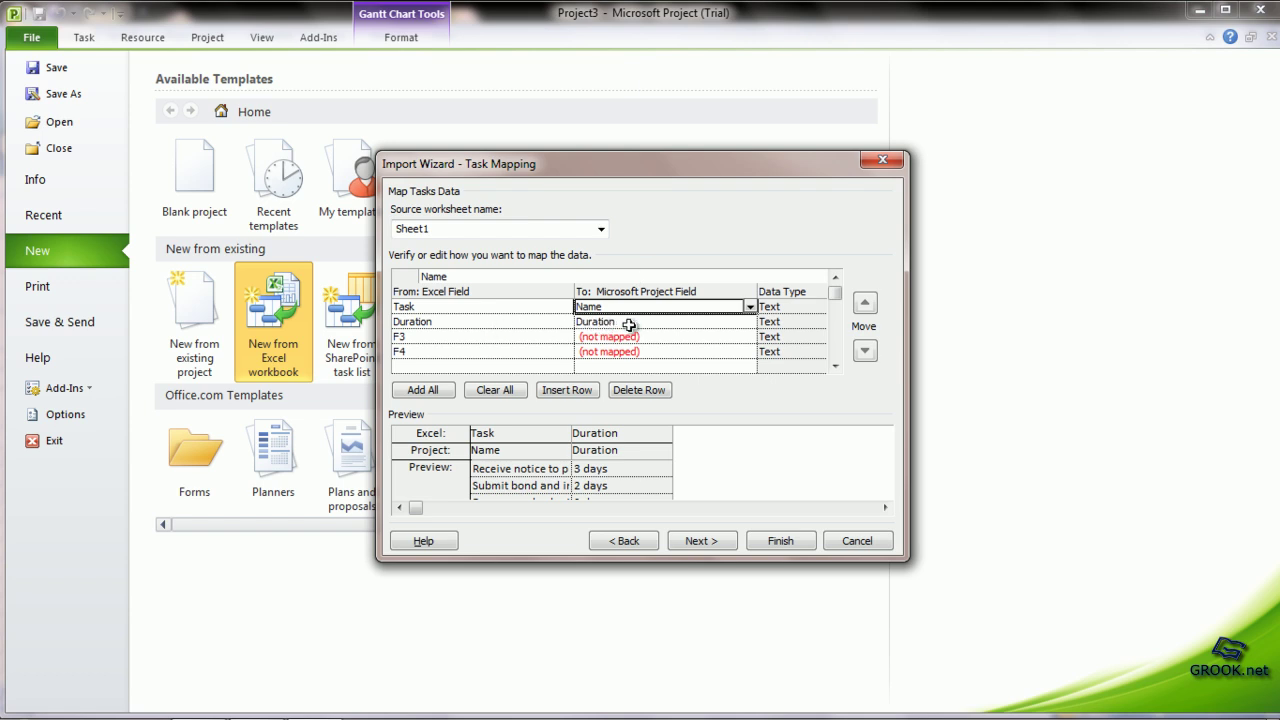
{"action": "left_click", "coordinate": [697, 546]}
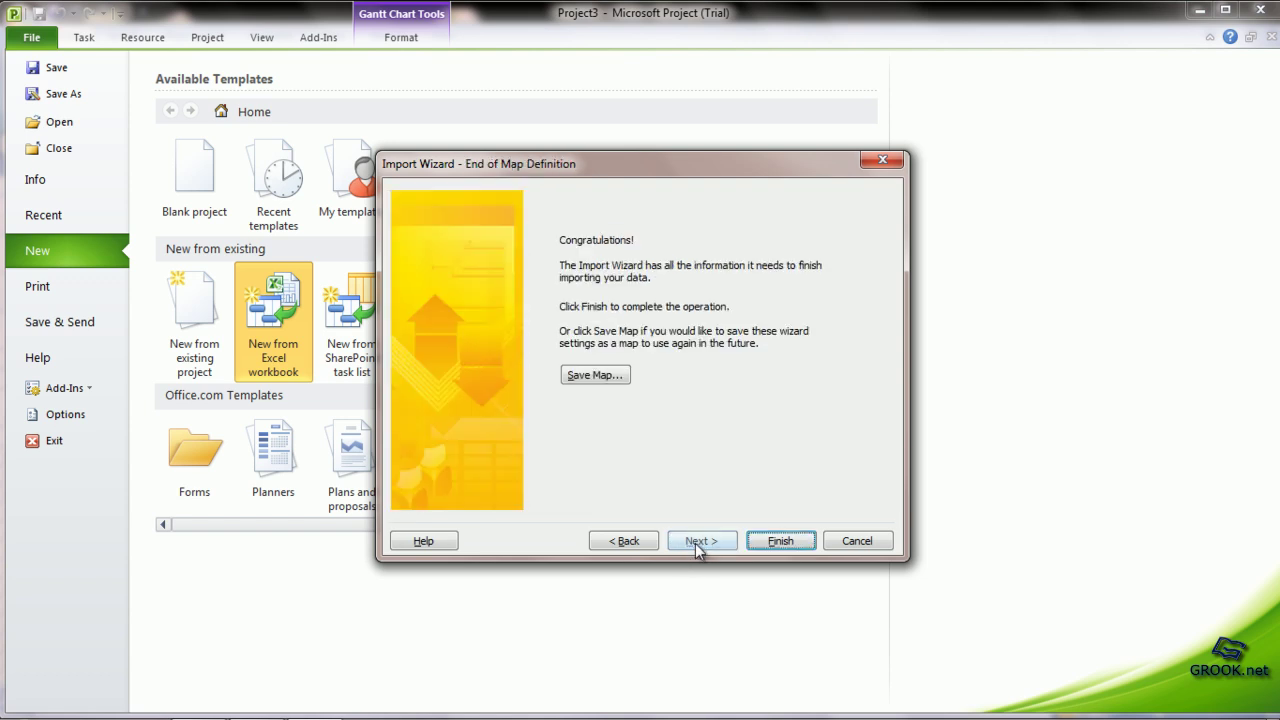
{"action": "left_click", "coordinate": [779, 543]}
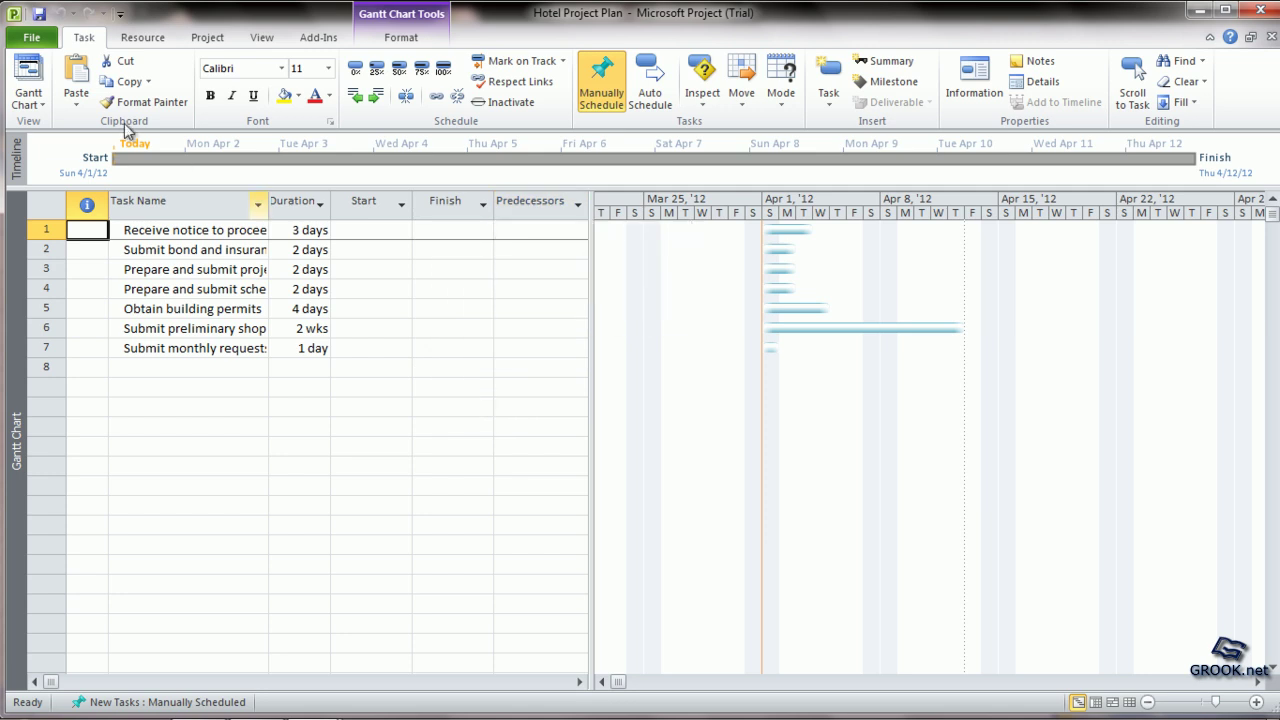
Download the Strategic merger or acquisition evaluation template from Office.com Forms > Evaluations
{"action": "left_click", "coordinate": [32, 39]}
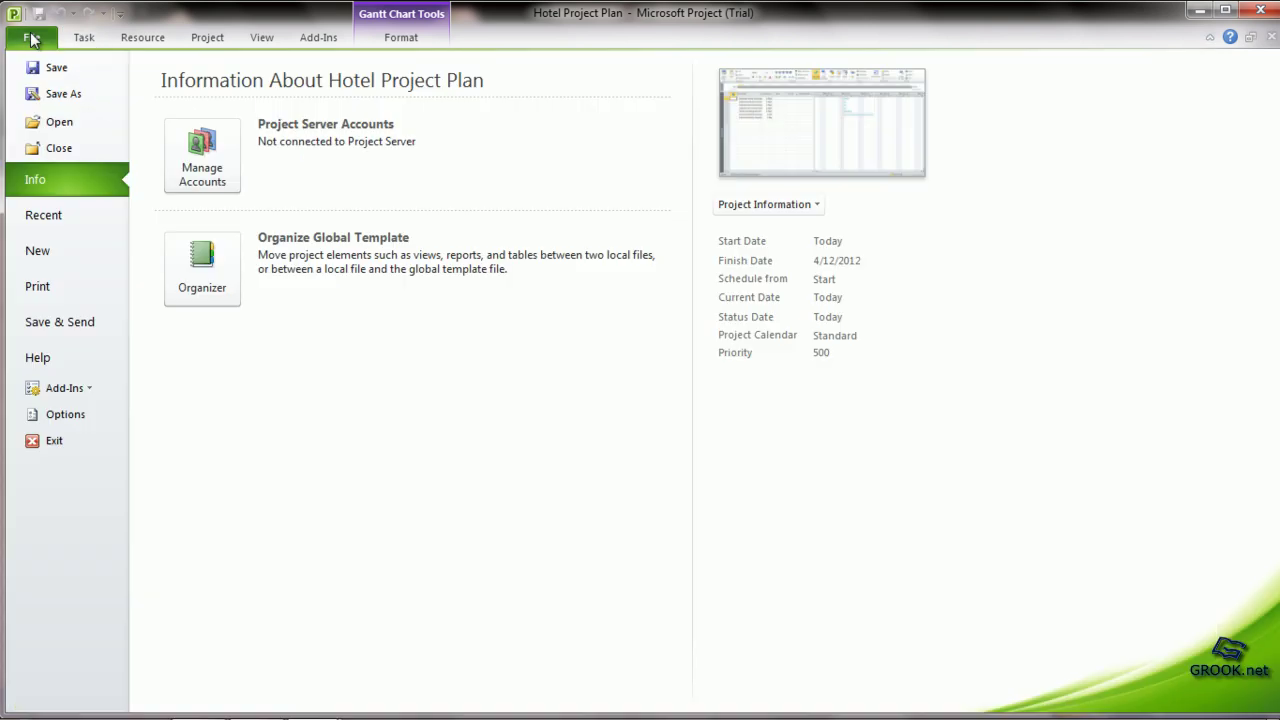
{"action": "left_click", "coordinate": [33, 250]}
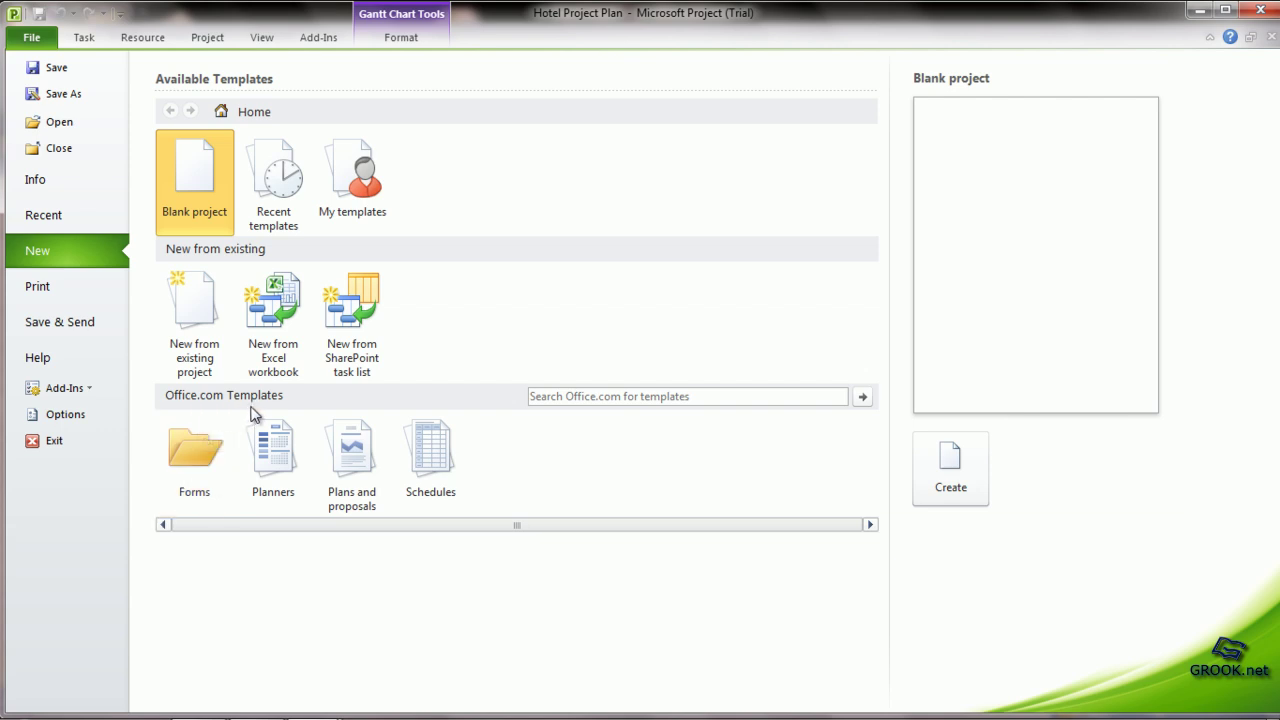
{"action": "left_click", "coordinate": [196, 455]}
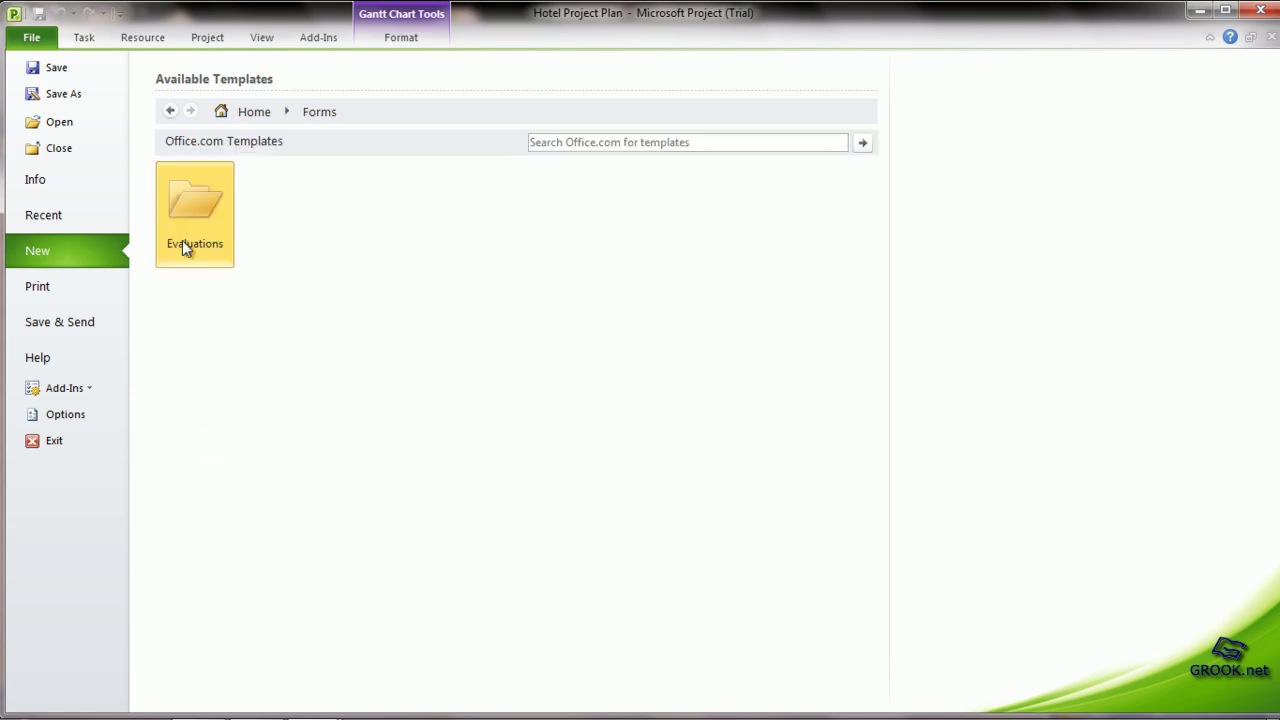
{"action": "left_click", "coordinate": [192, 230]}
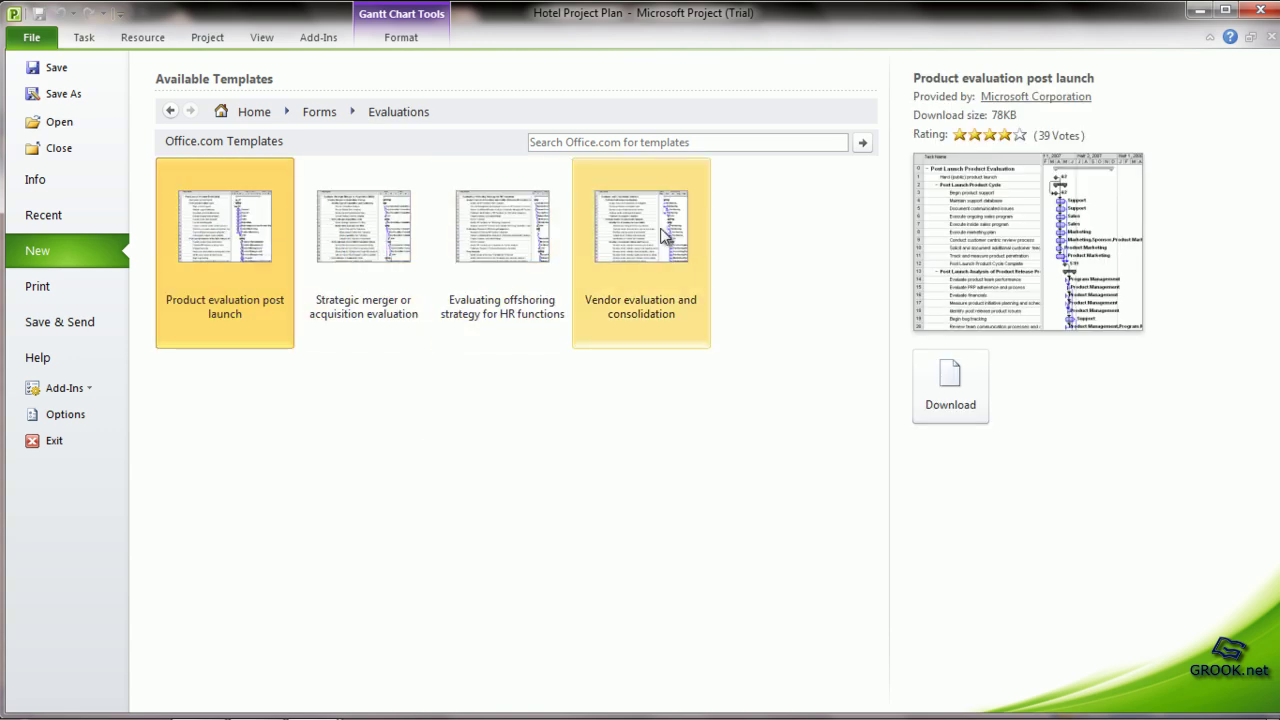
{"action": "double_click", "coordinate": [372, 233]}
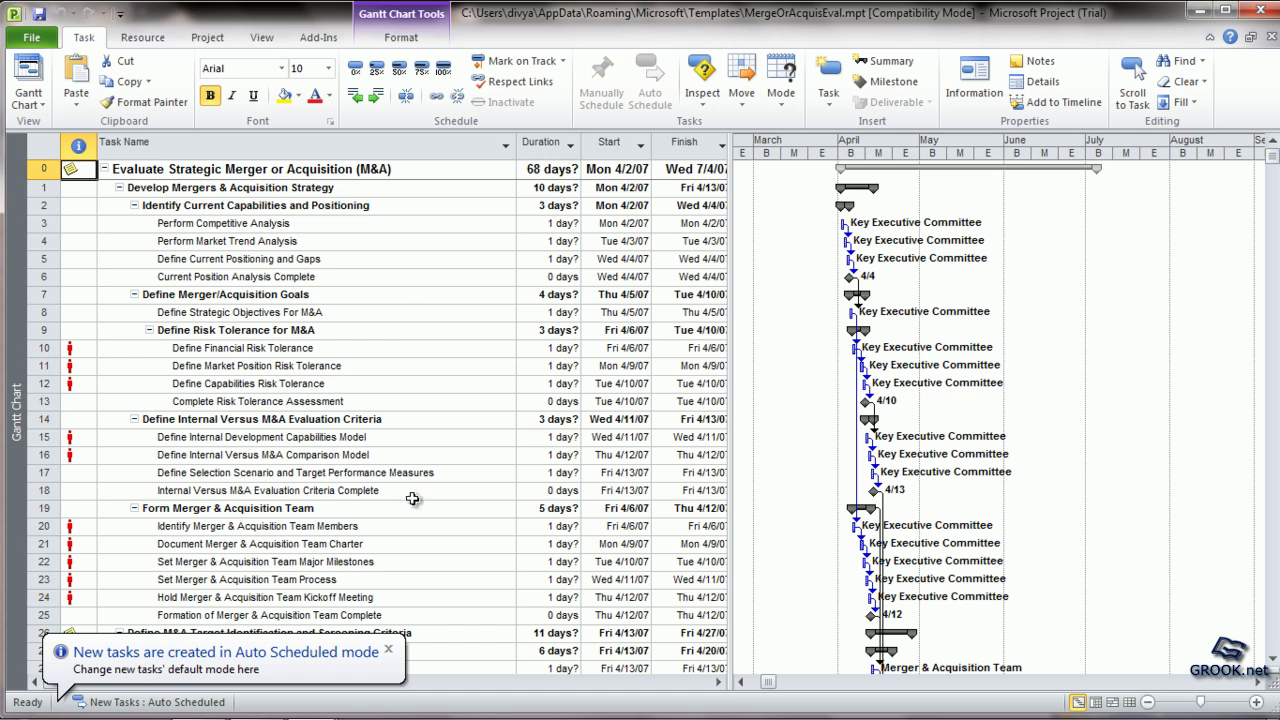
Discard the merger plan, then open and discard the Office.com Wedding planner template
{"action": "left_click", "coordinate": [1271, 40]}
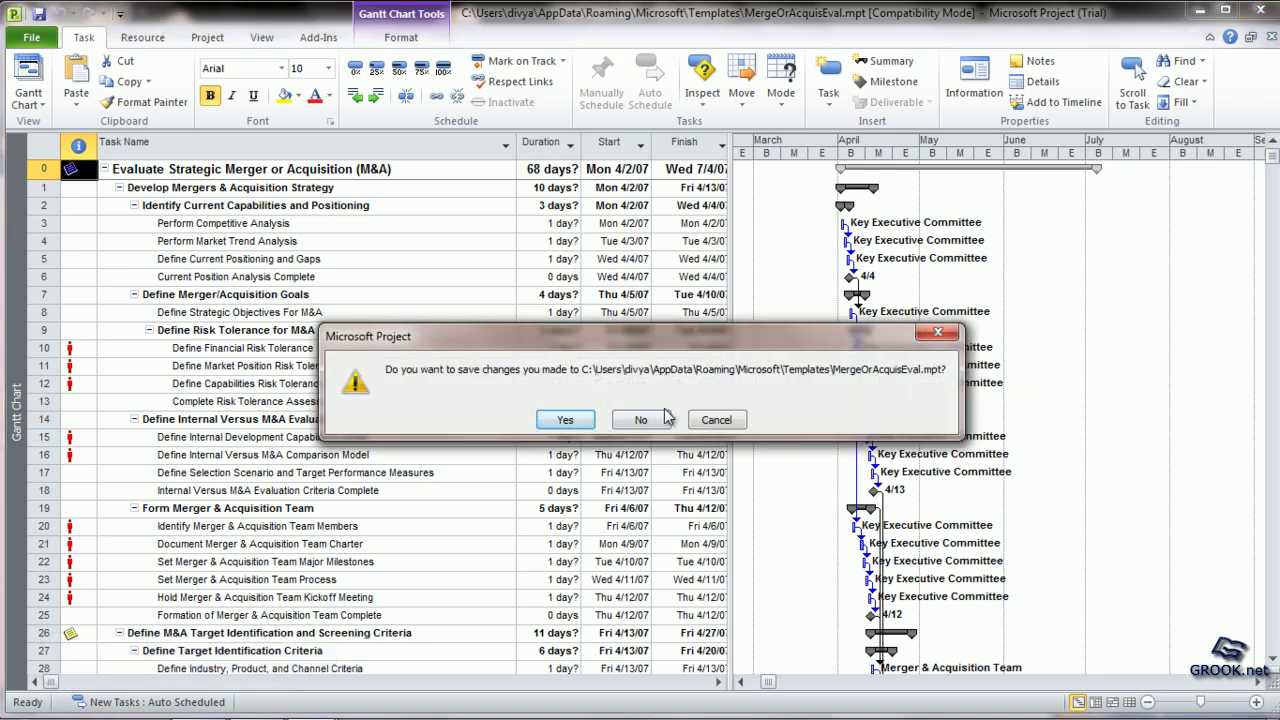
{"action": "left_click", "coordinate": [644, 420]}
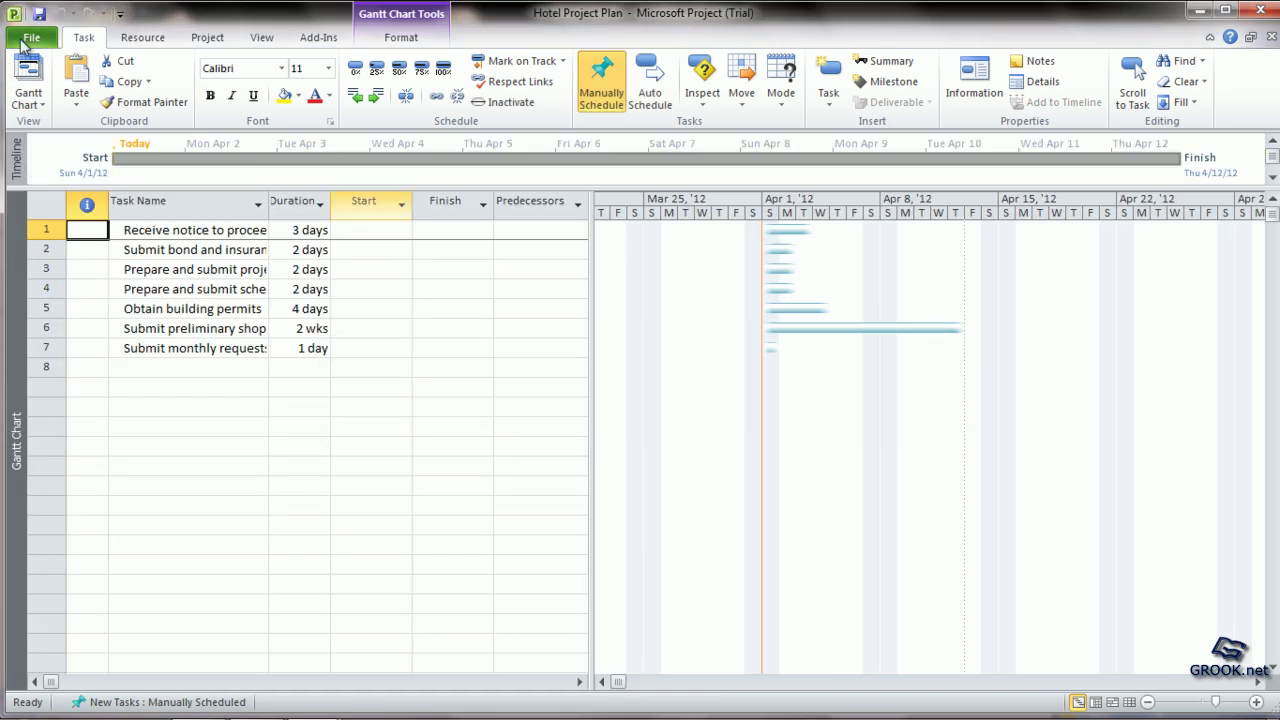
{"action": "left_click", "coordinate": [31, 37]}
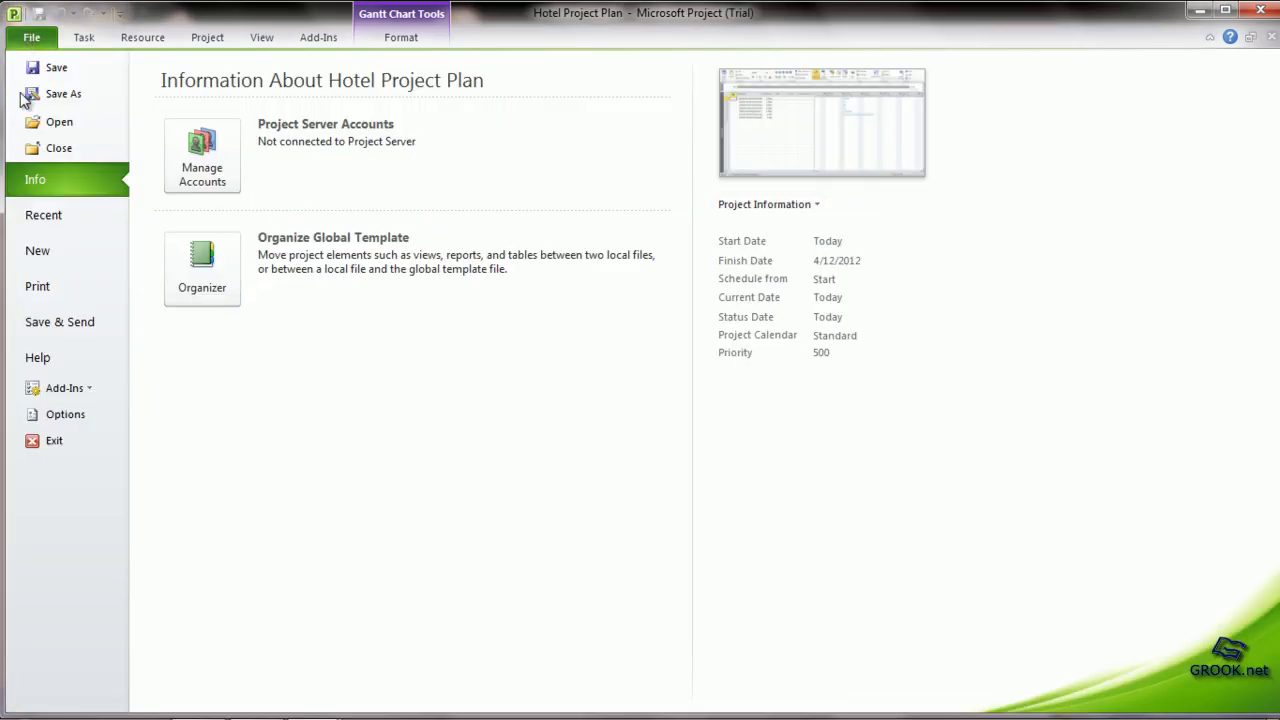
{"action": "left_click", "coordinate": [36, 250]}
{"action": "left_click", "coordinate": [276, 460]}
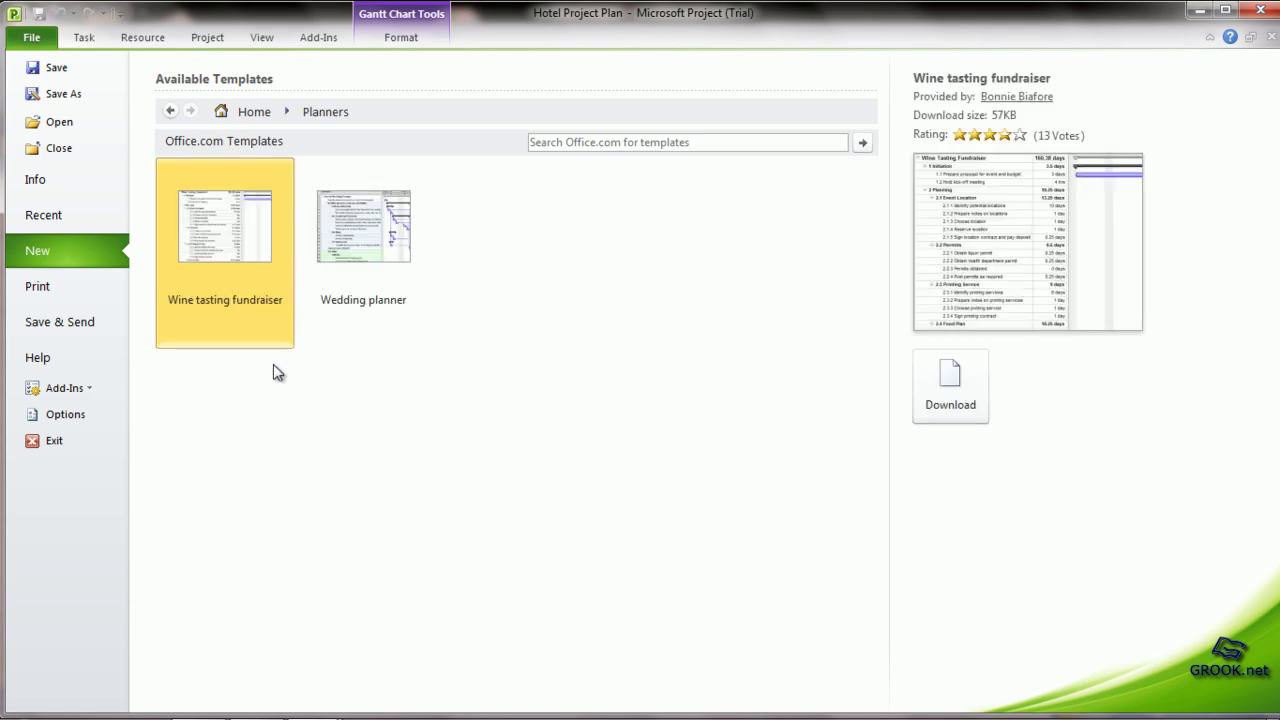
{"action": "double_click", "coordinate": [360, 276]}
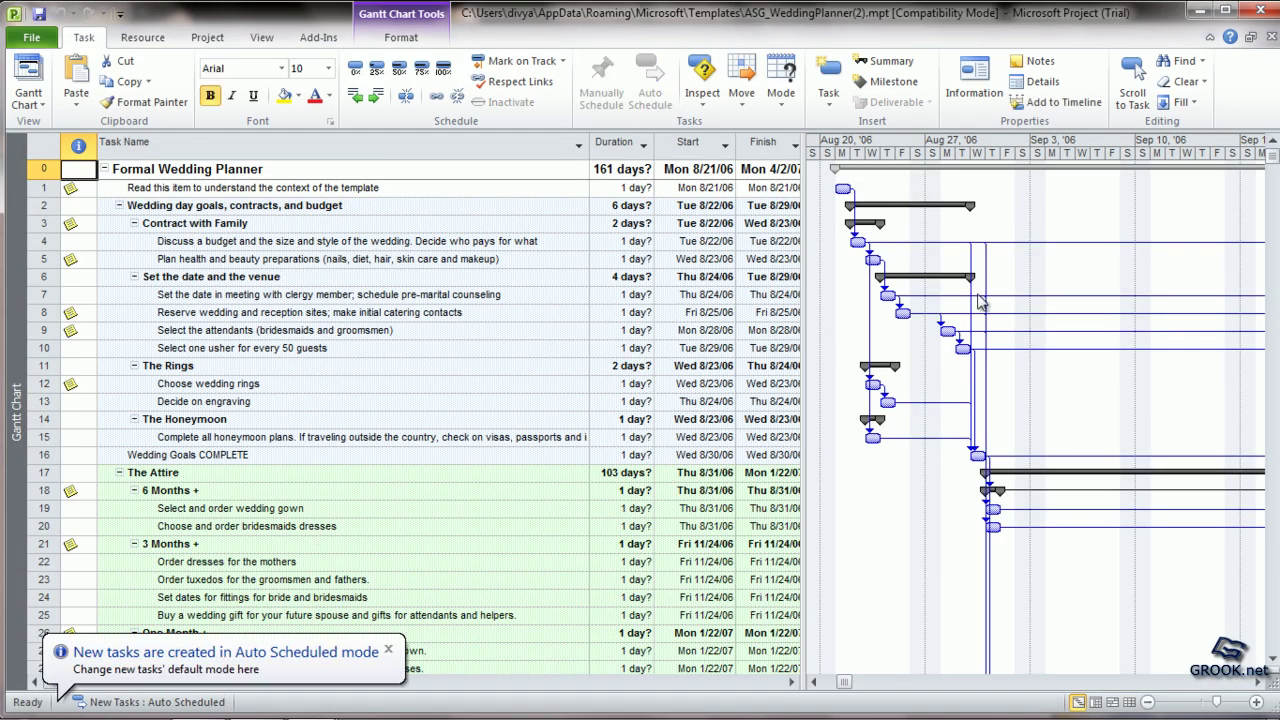
{"action": "left_click", "coordinate": [1270, 38]}
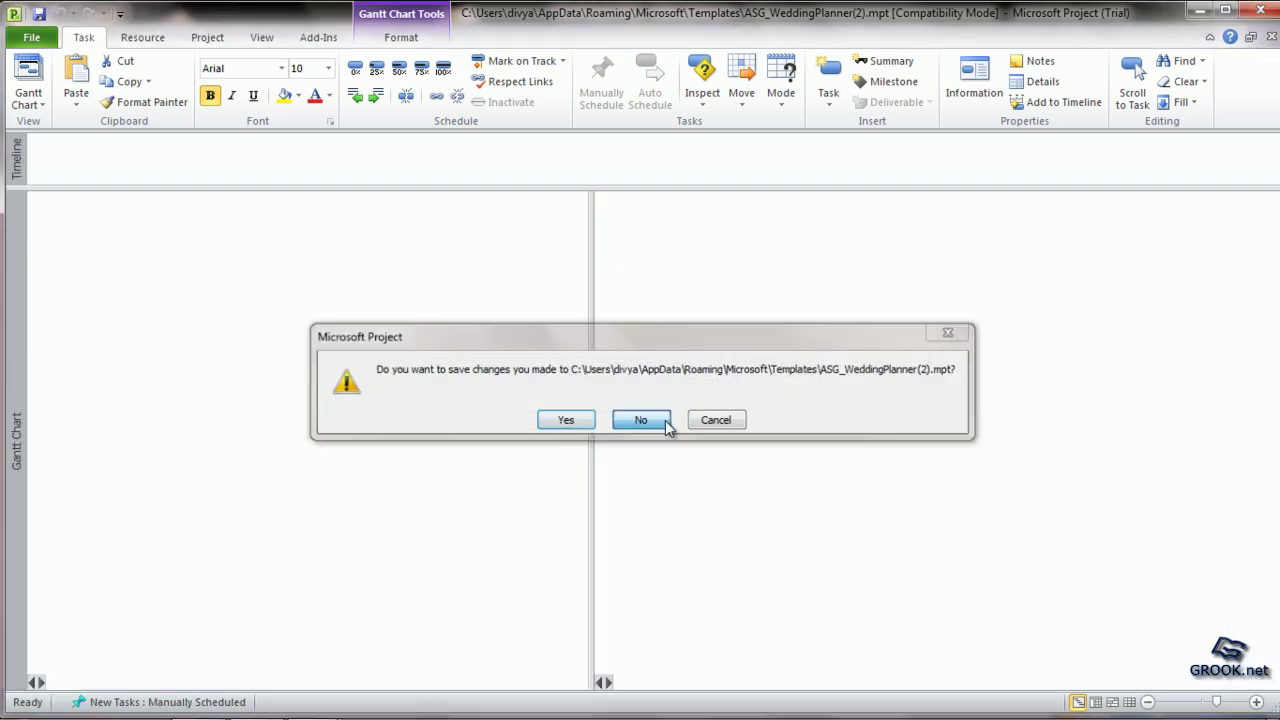
{"action": "left_click", "coordinate": [665, 424]}
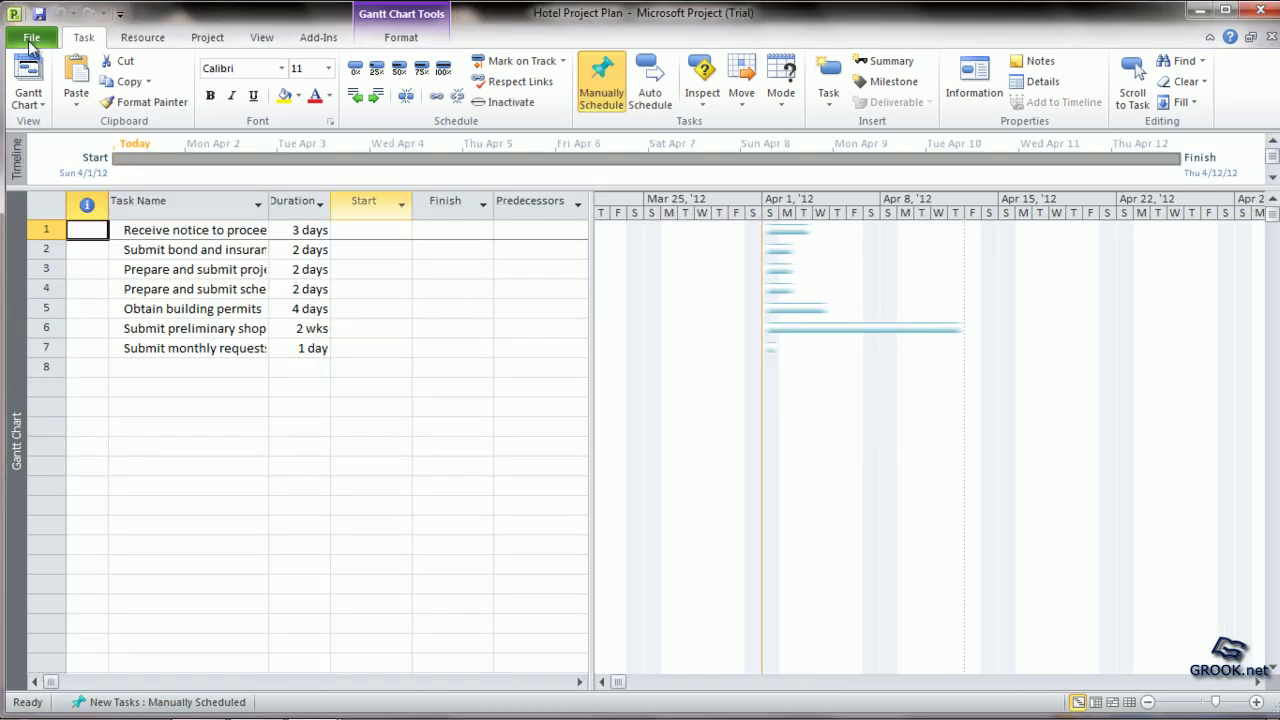
{"action": "left_click", "coordinate": [32, 39]}
{"action": "left_click", "coordinate": [44, 253]}
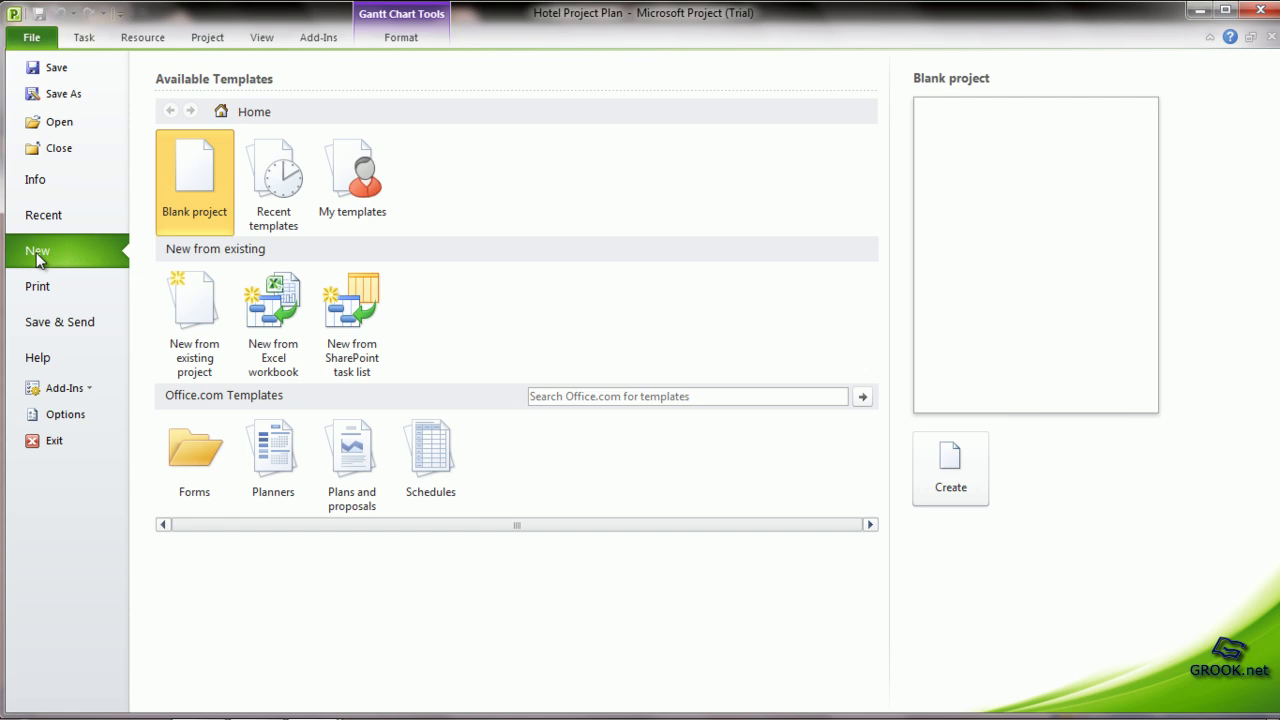
{"action": "left_click", "coordinate": [355, 458]}
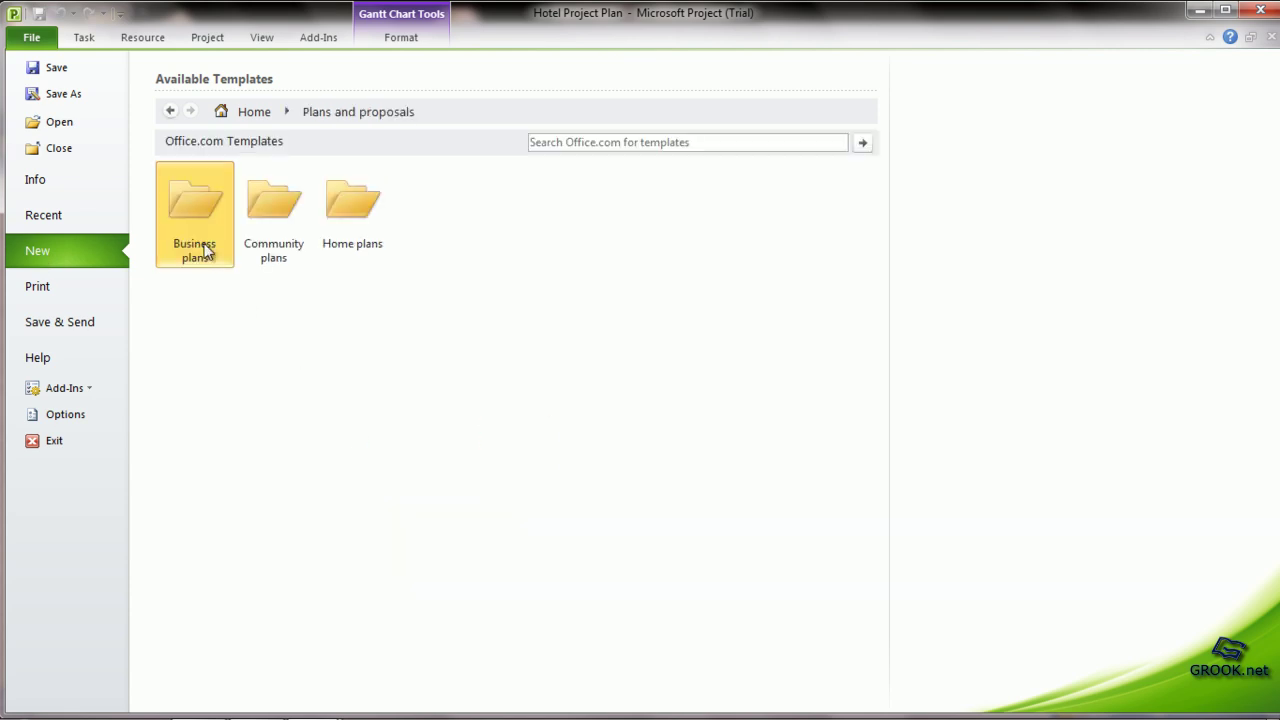
{"action": "left_click", "coordinate": [205, 250]}
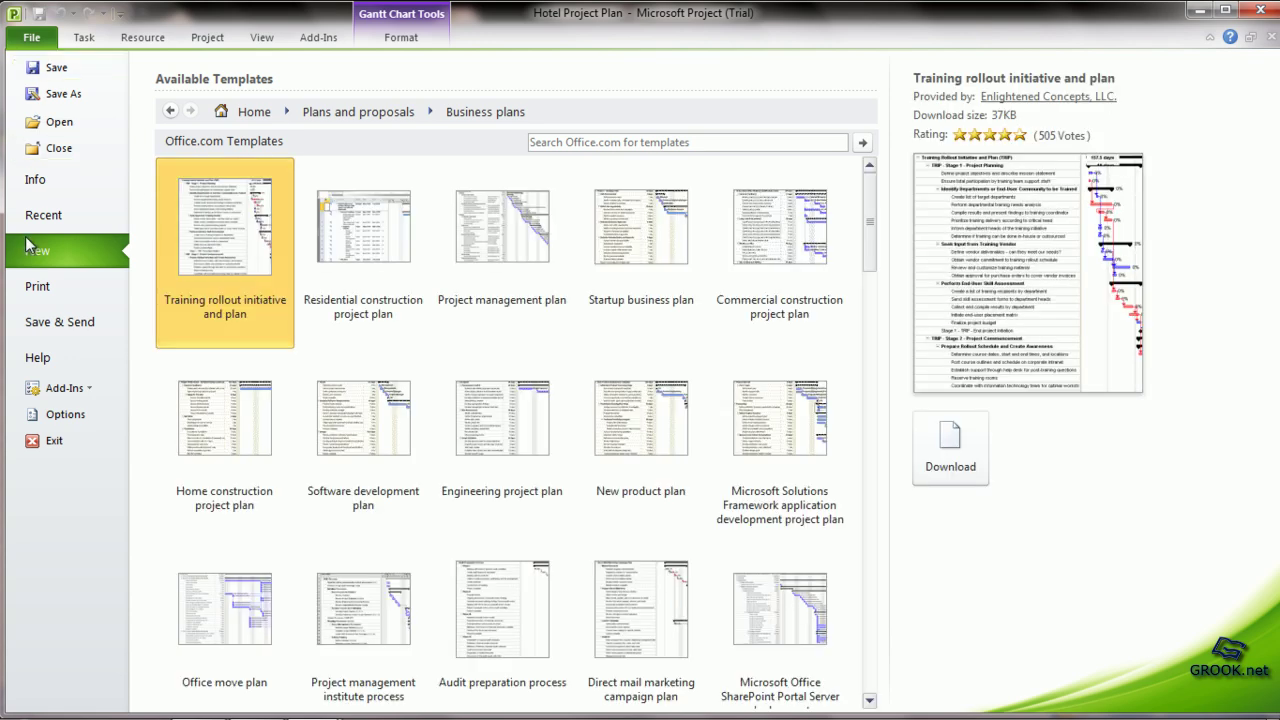
{"action": "left_click", "coordinate": [350, 111]}
{"action": "left_click", "coordinate": [293, 213]}
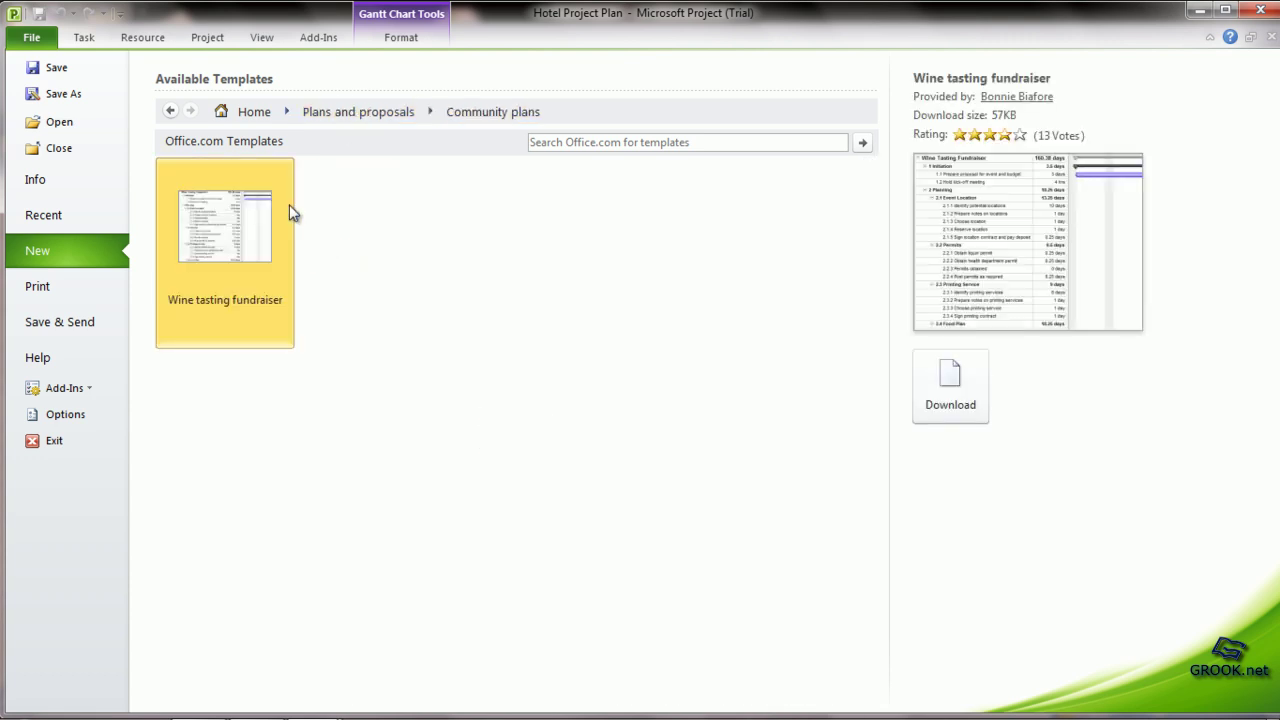
{"action": "left_click", "coordinate": [370, 114]}
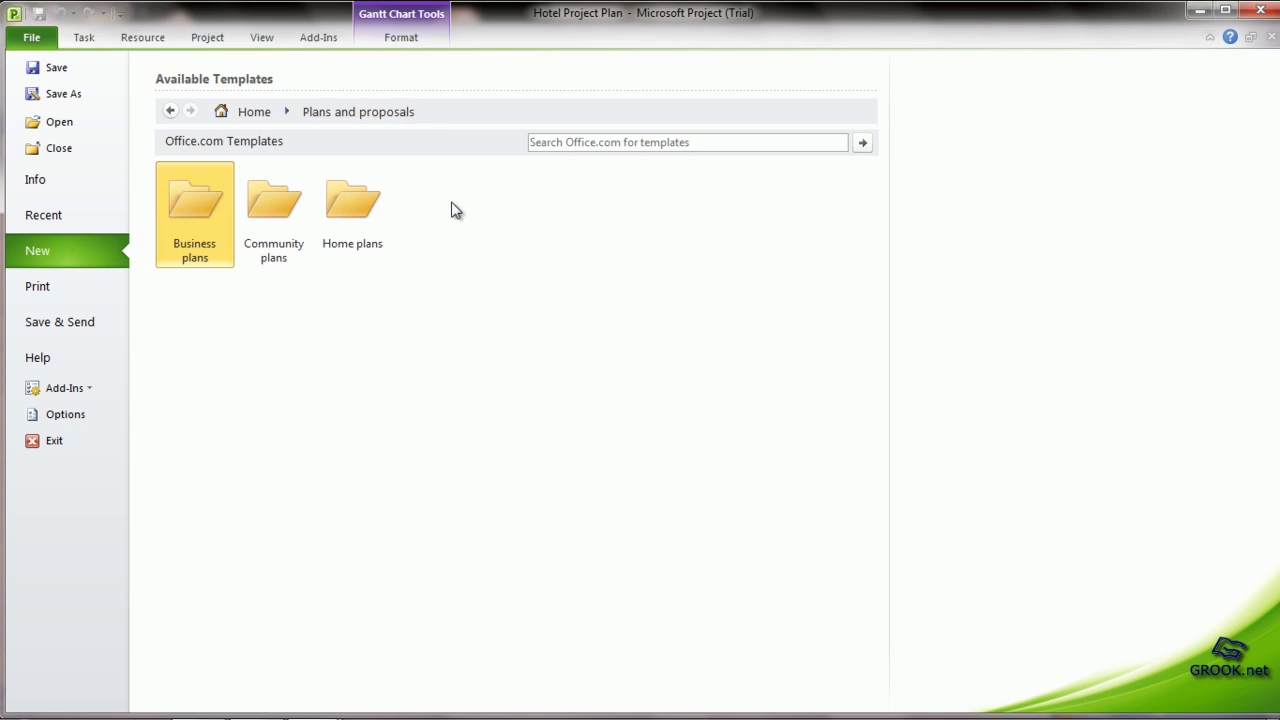
{"action": "left_click", "coordinate": [373, 200]}
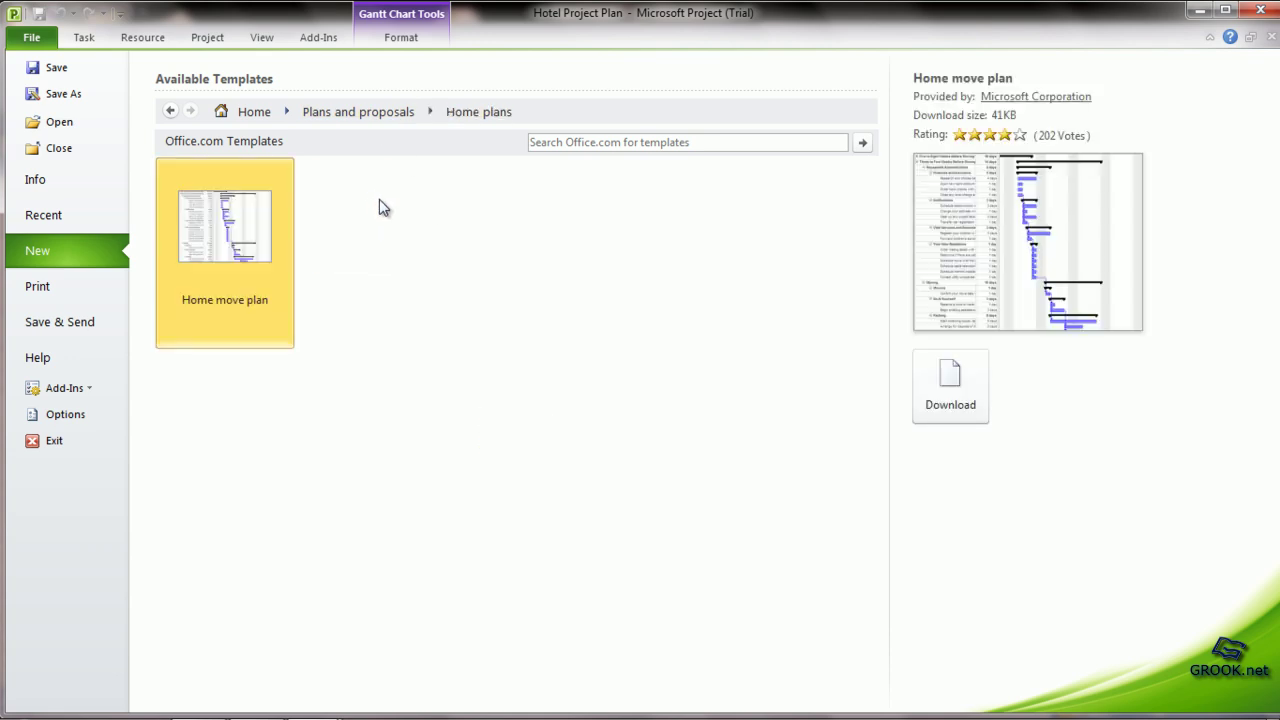
{"action": "double_click", "coordinate": [263, 226]}
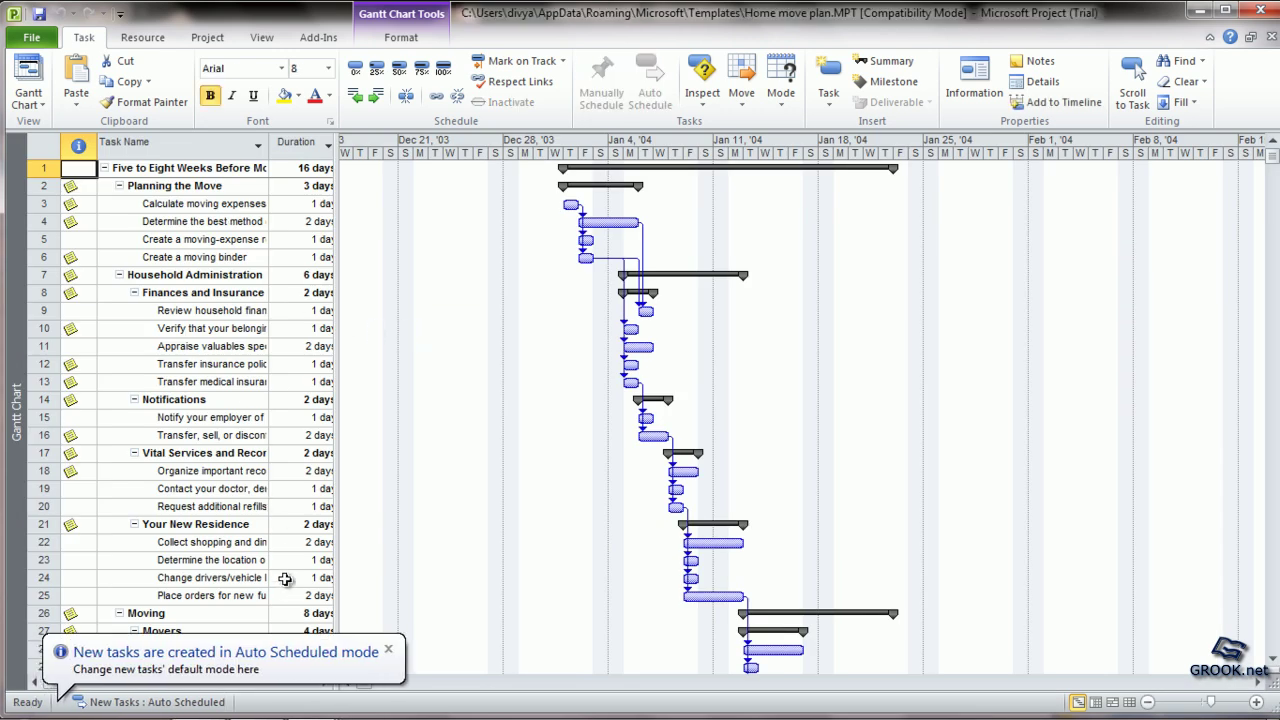
{"action": "left_click", "coordinate": [1271, 38]}
{"action": "left_click", "coordinate": [628, 414]}
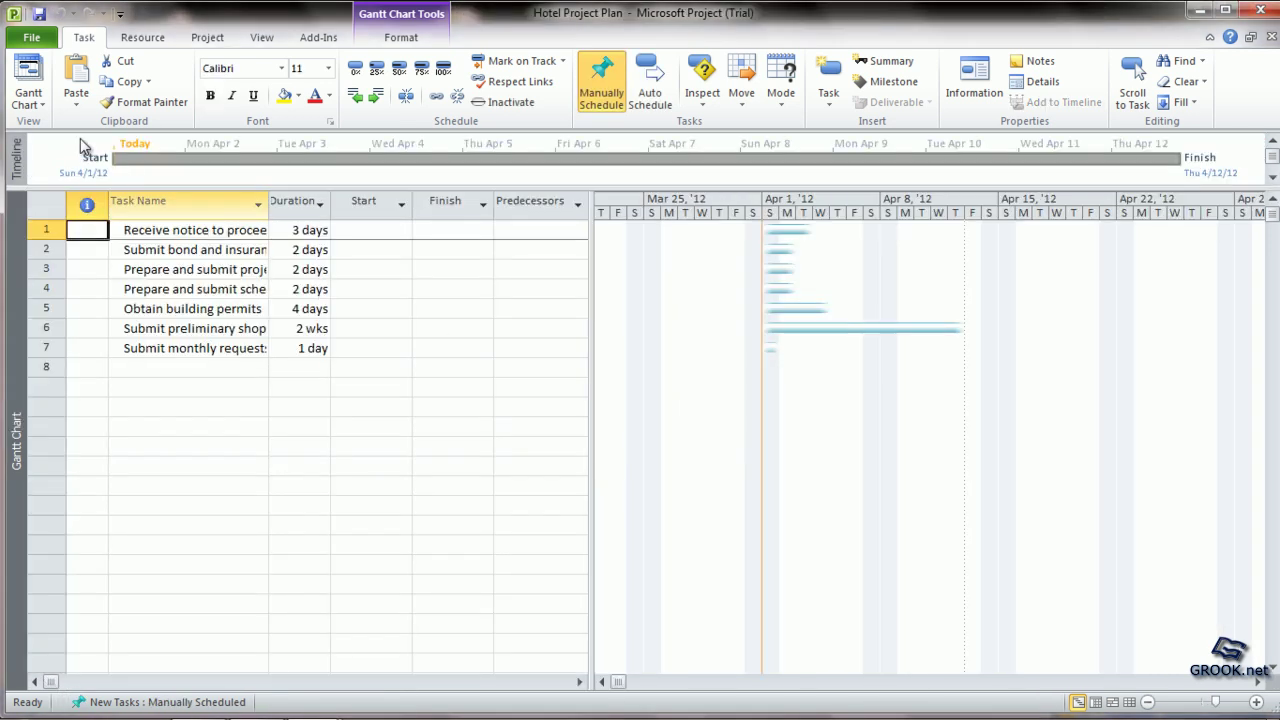
Download the Primary market research schedule from Schedules > Business schedules and dismiss the security warning
{"action": "left_click", "coordinate": [31, 37]}
{"action": "left_click", "coordinate": [36, 254]}
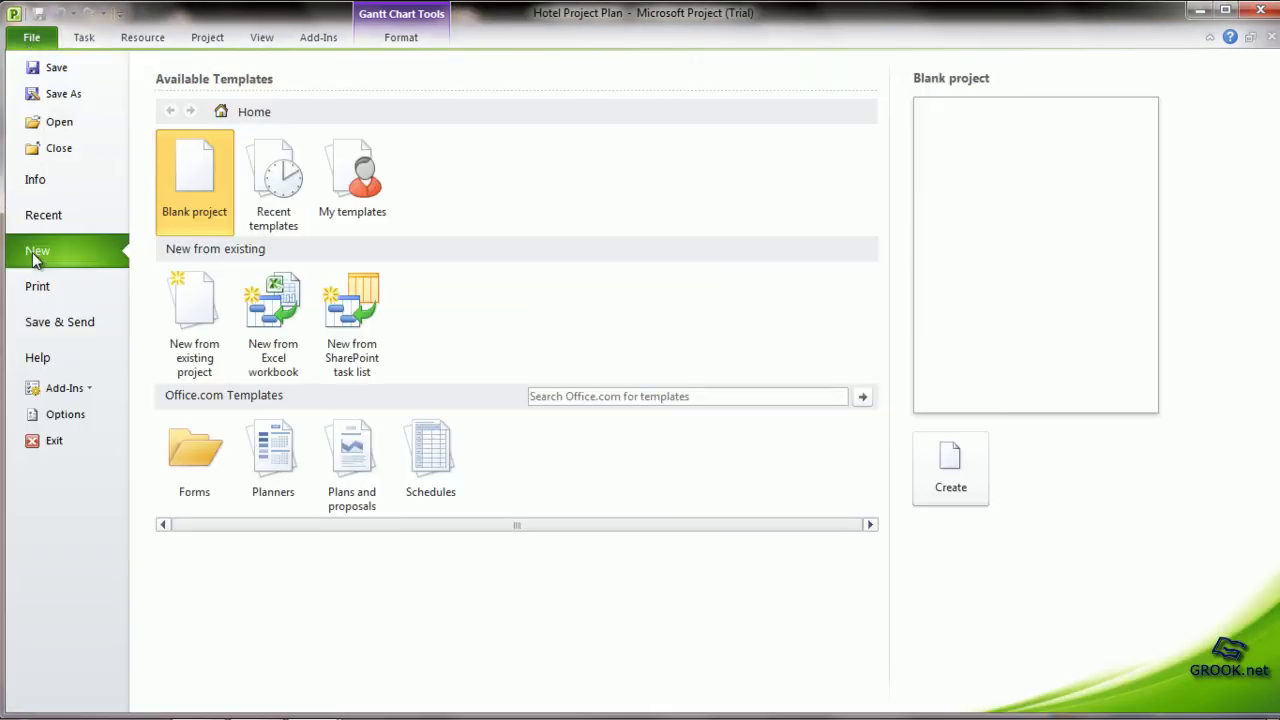
{"action": "left_click", "coordinate": [437, 455]}
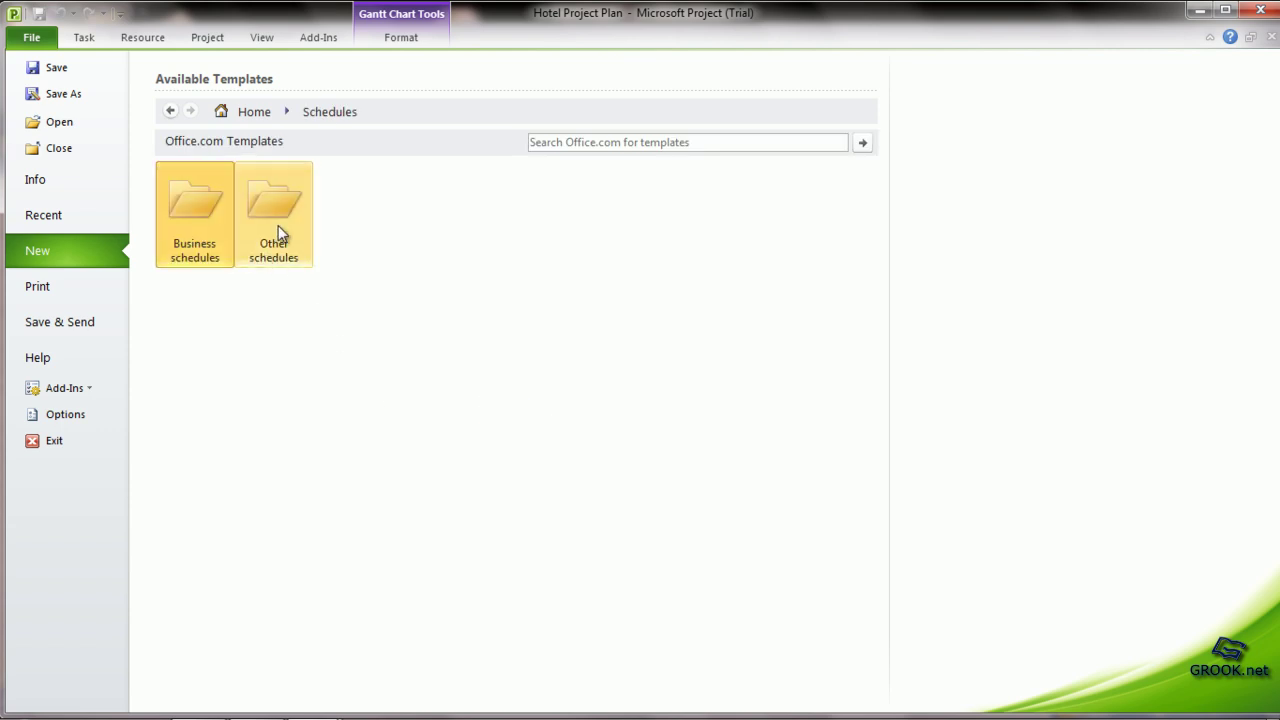
{"action": "left_click", "coordinate": [176, 228]}
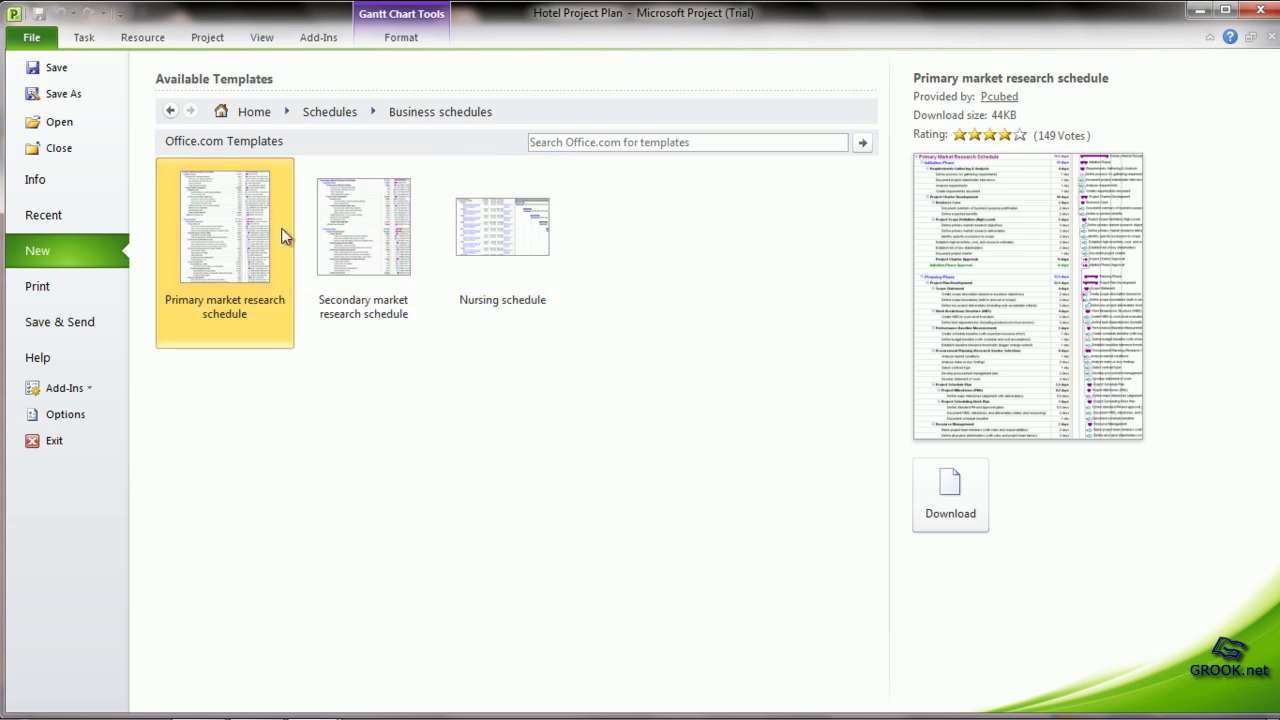
{"action": "double_click", "coordinate": [252, 224]}
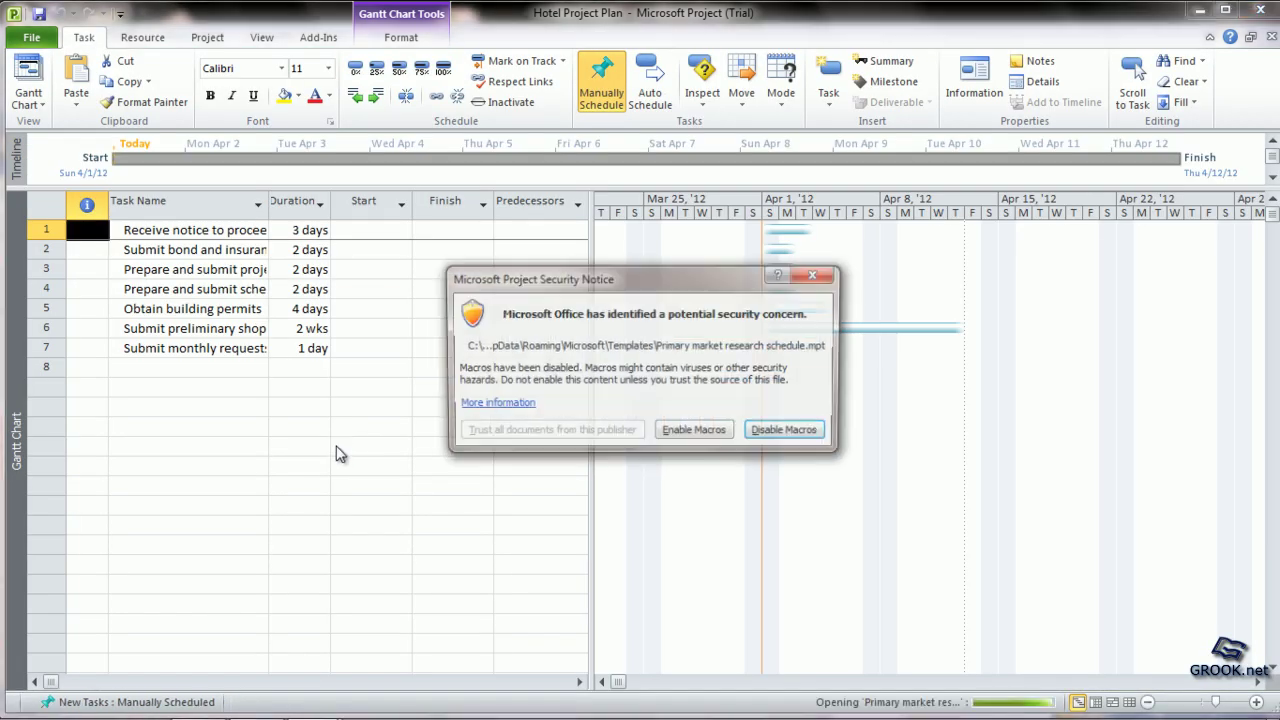
{"action": "left_click", "coordinate": [817, 275]}
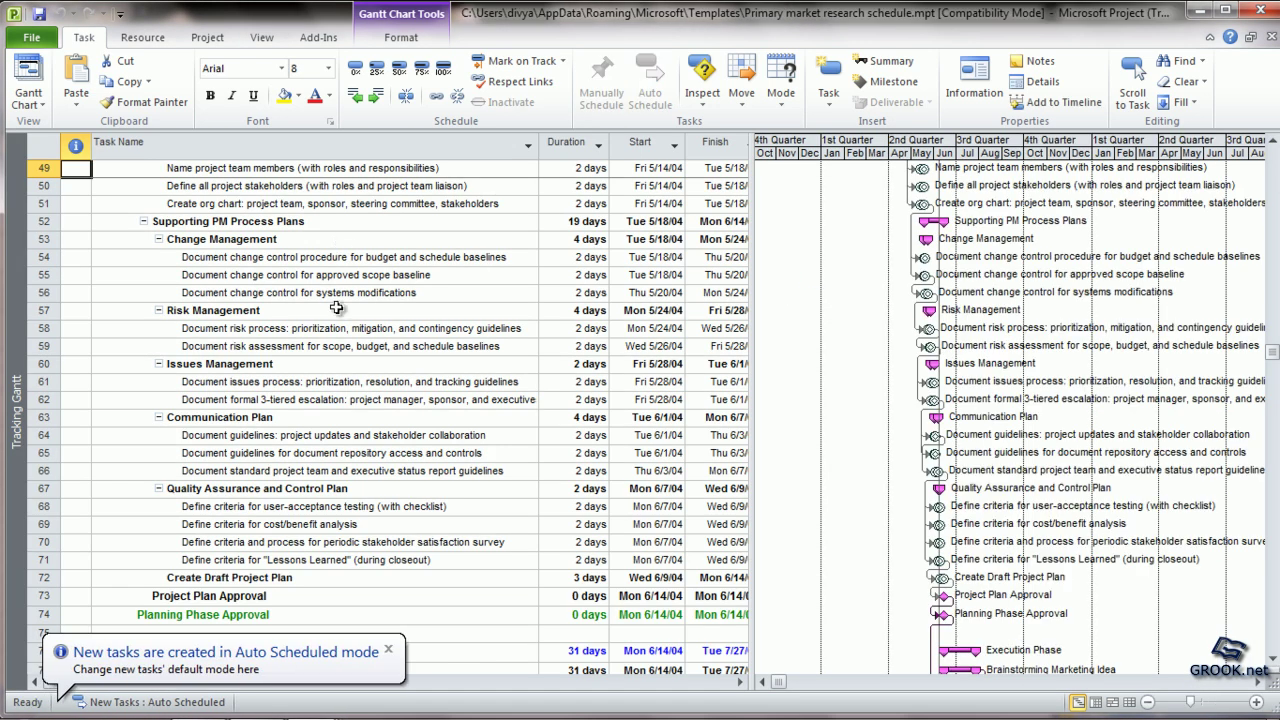